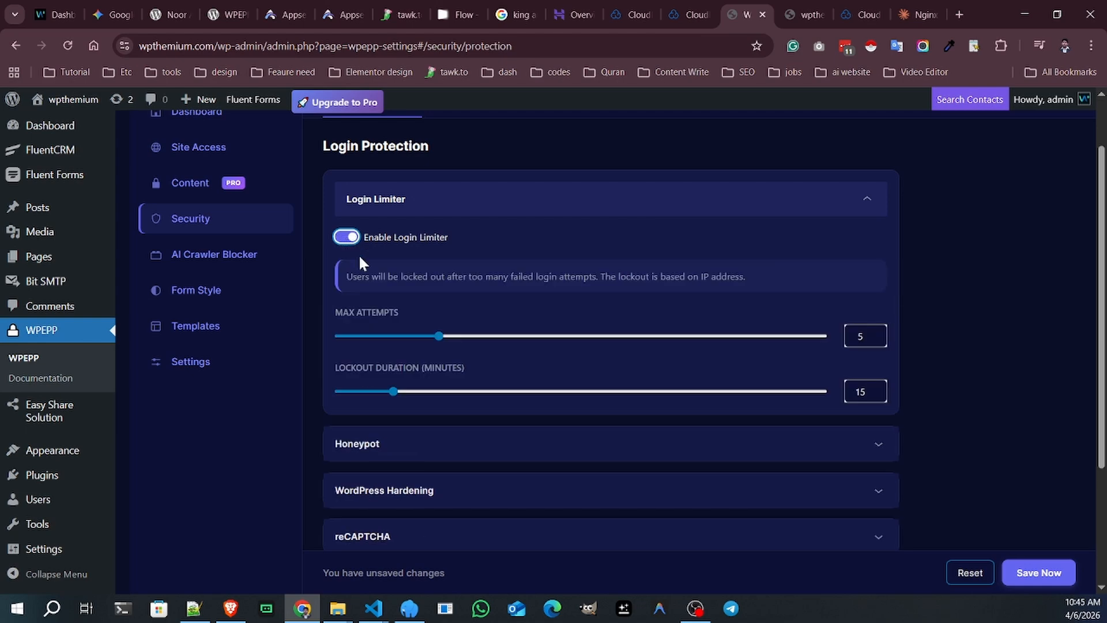
Expand the Honeypot, WordPress Hardening, reCAPTCHA and Custom Login URL sections of Login Protection and review their options.
scroll(413, 375, "down", 3)
left_click(398, 294)
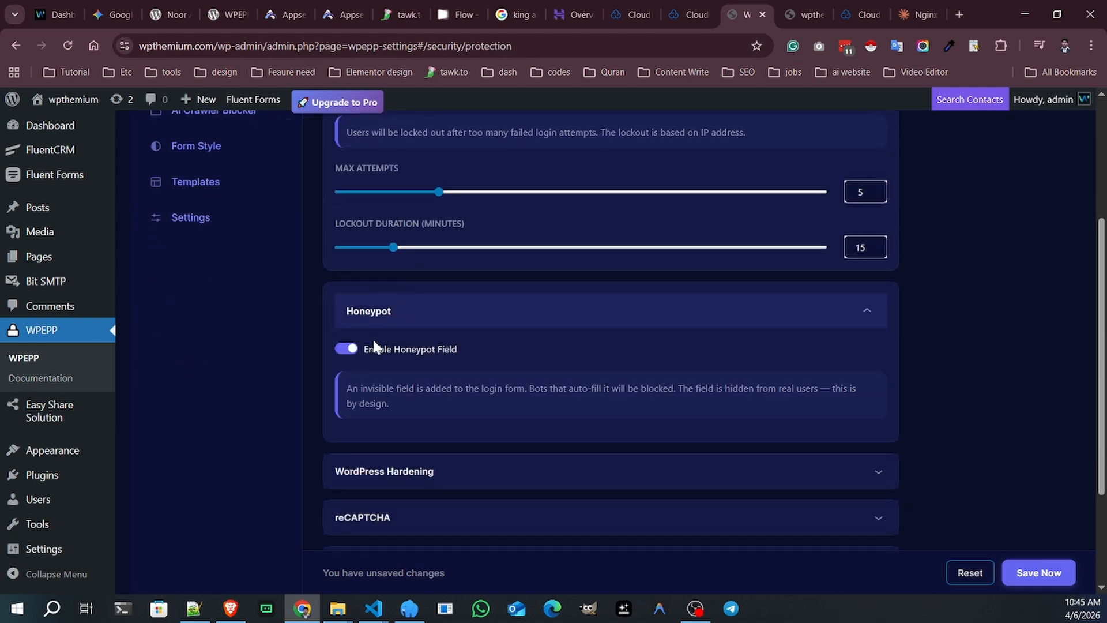
scroll(375, 352, "down", 1)
scroll(403, 352, "down", 1)
left_click(441, 336)
scroll(453, 333, "down", 1)
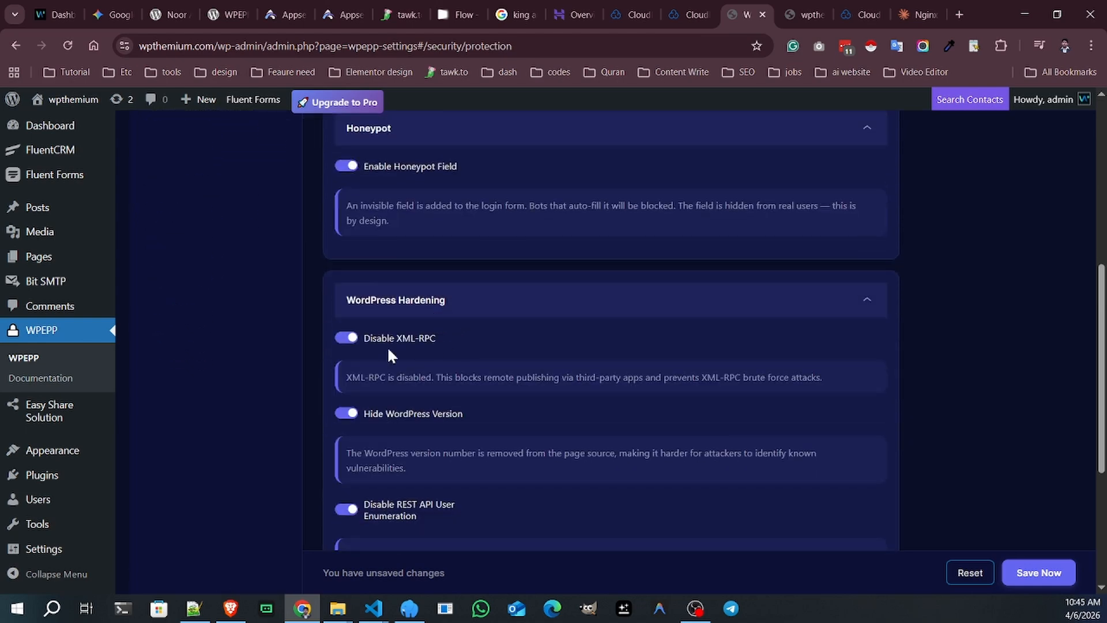
scroll(425, 390, "down", 4)
left_click(434, 373)
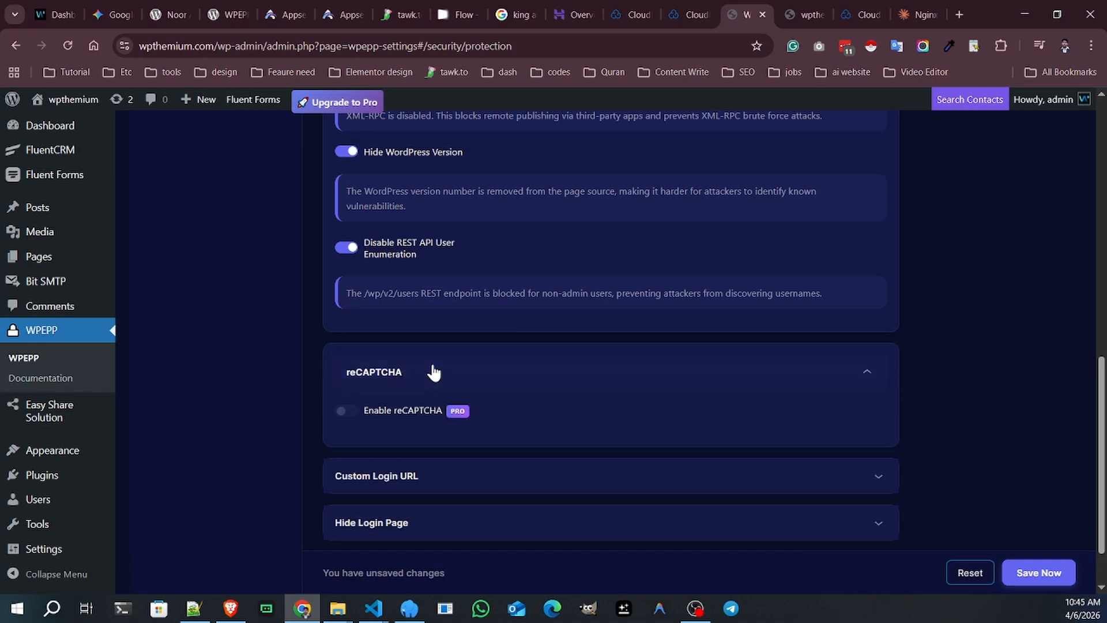
scroll(433, 373, "down", 2)
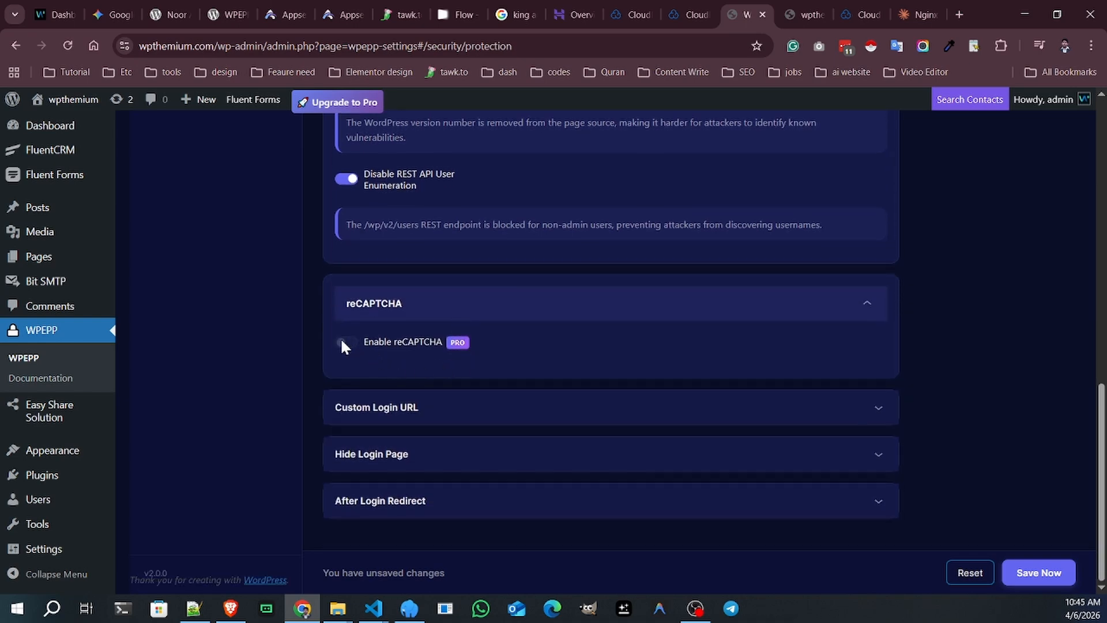
left_click(436, 406)
scroll(519, 398, "down", 2)
scroll(537, 373, "down", 1)
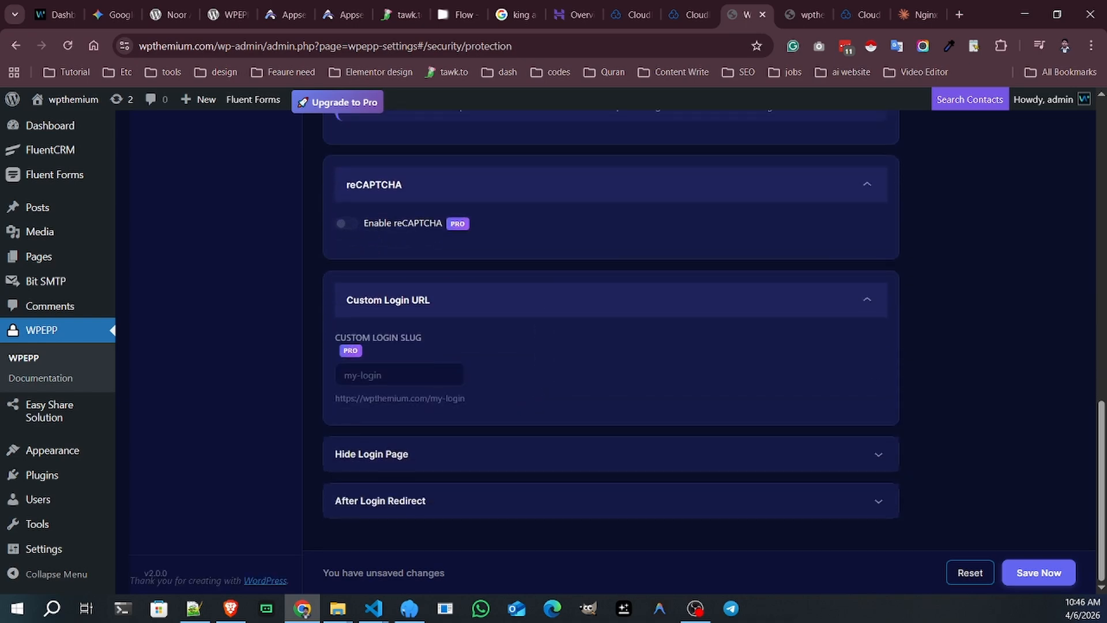
Expand the Hide Login Page section and enable Hide wp-login.php.
left_click(397, 455)
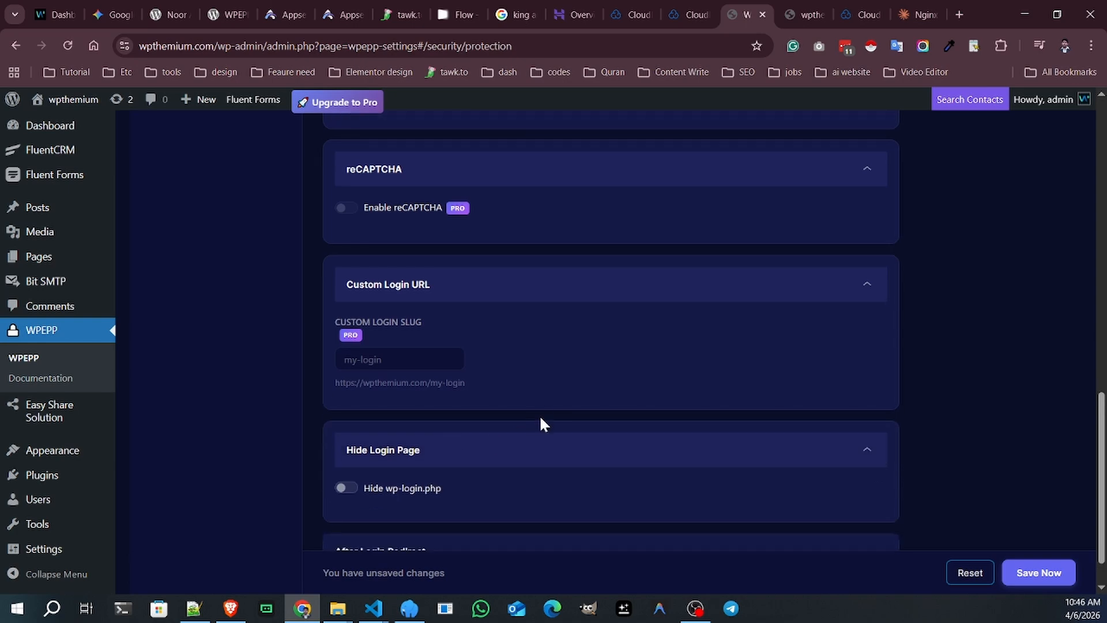
left_click(346, 438)
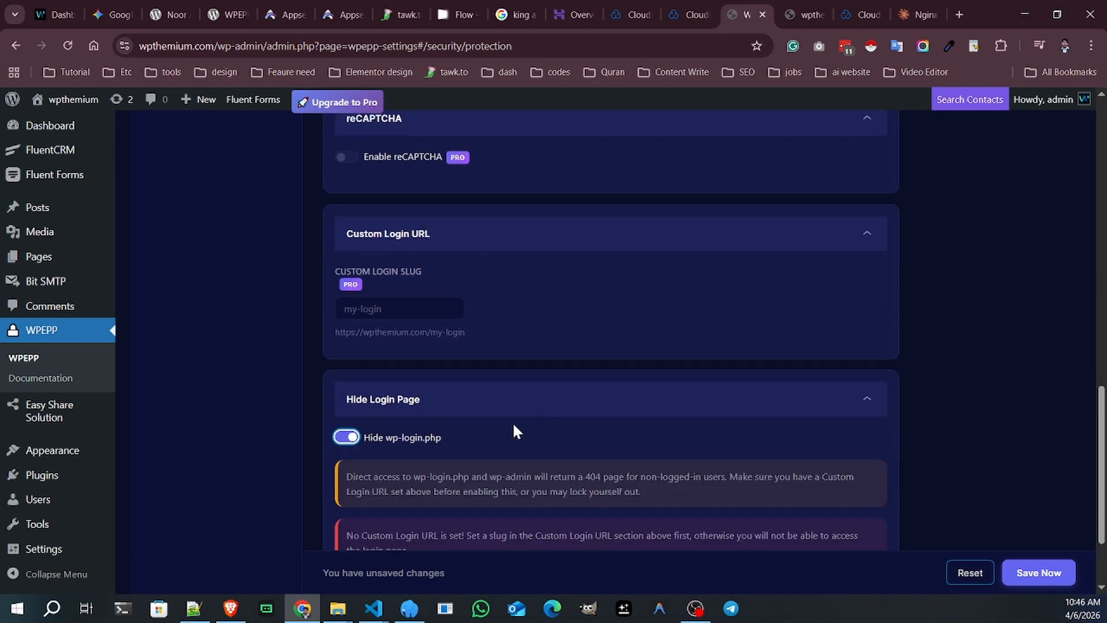
scroll(513, 421, "down", 2)
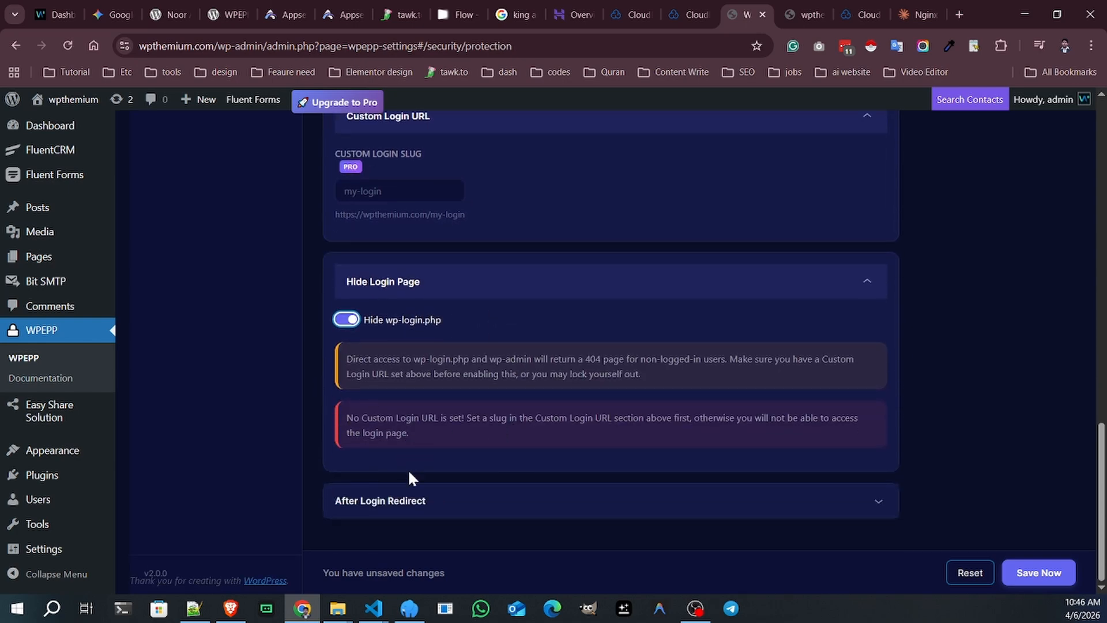
Expand the After Login Redirect section and examine its redirect URL field.
left_click(425, 501)
scroll(542, 484, "down", 2)
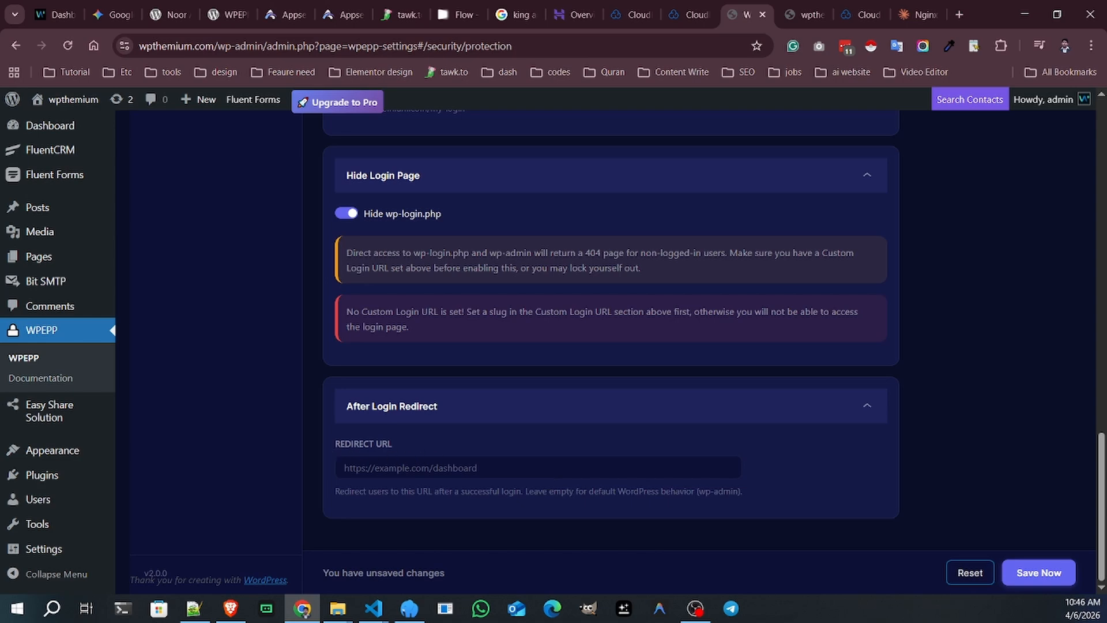
left_click(427, 468)
left_click(777, 485)
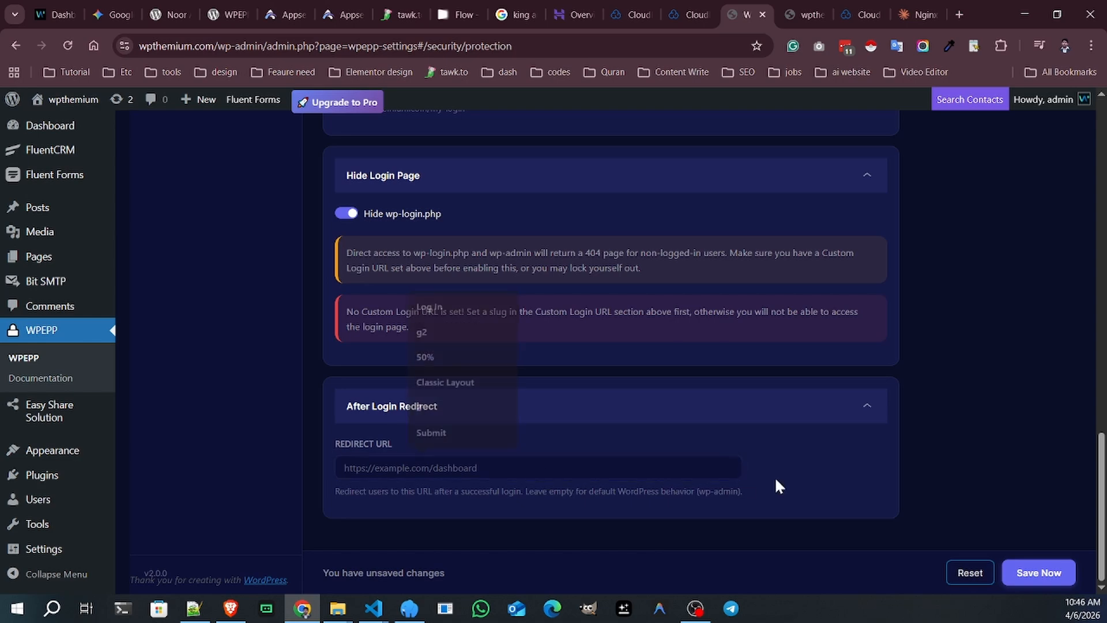
In Registration Protection, enable the Registration Rate Limiter and set the maximum registrations per IP to 5.
scroll(556, 410, "up", 15)
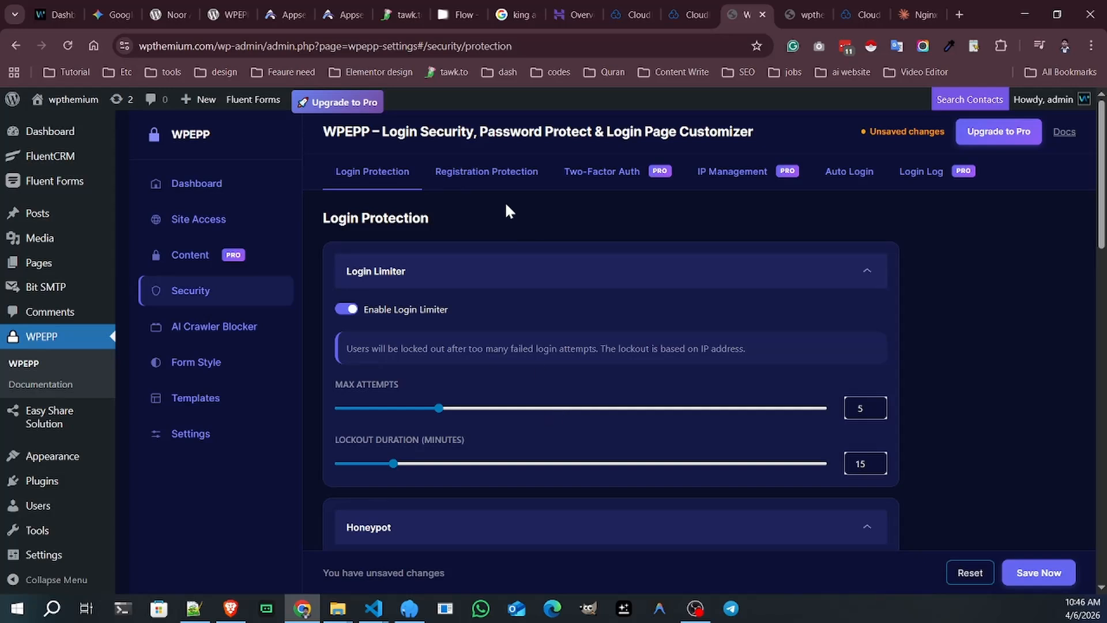
left_click(487, 171)
scroll(525, 265, "down", 2)
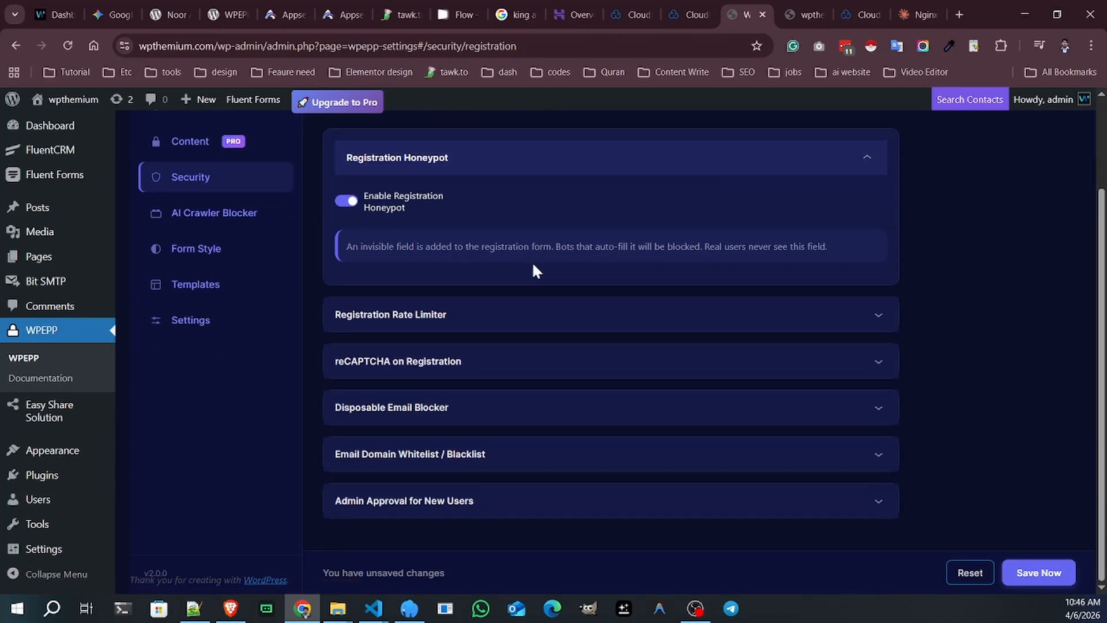
left_click(554, 326)
scroll(547, 360, "down", 1)
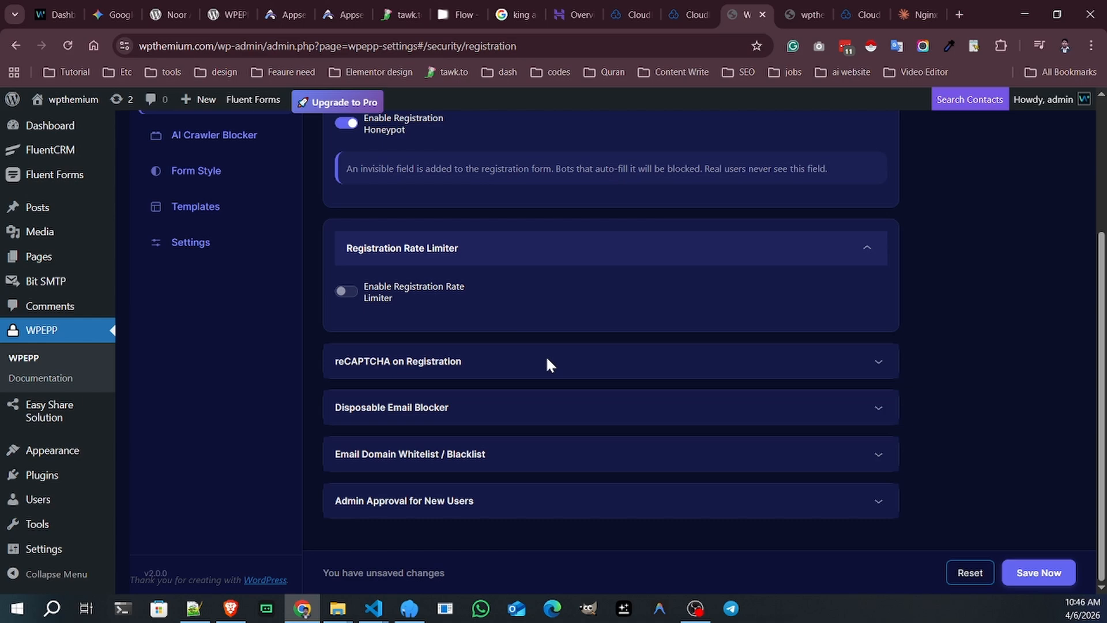
left_click(347, 293)
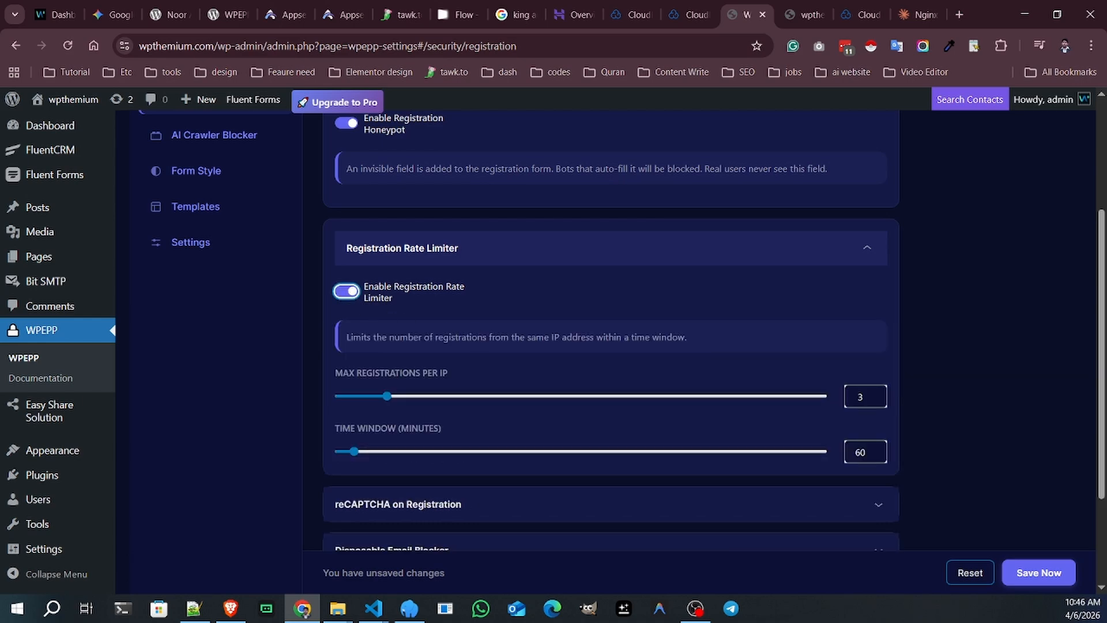
left_click_drag(390, 399, 447, 402)
Expand and review the registration reCAPTCHA, Disposable Email Blocker, Email Domain Whitelist / Blacklist and Admin Approval for New Users sections.
scroll(470, 420, "down", 2)
left_click(495, 368)
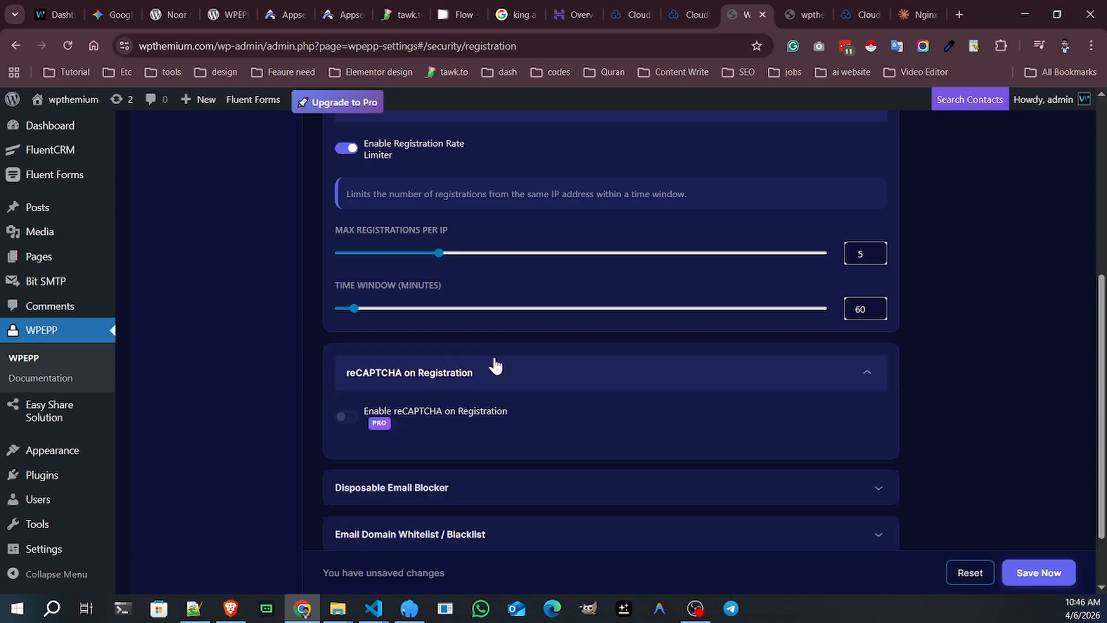
scroll(494, 395, "down", 1)
left_click(497, 419)
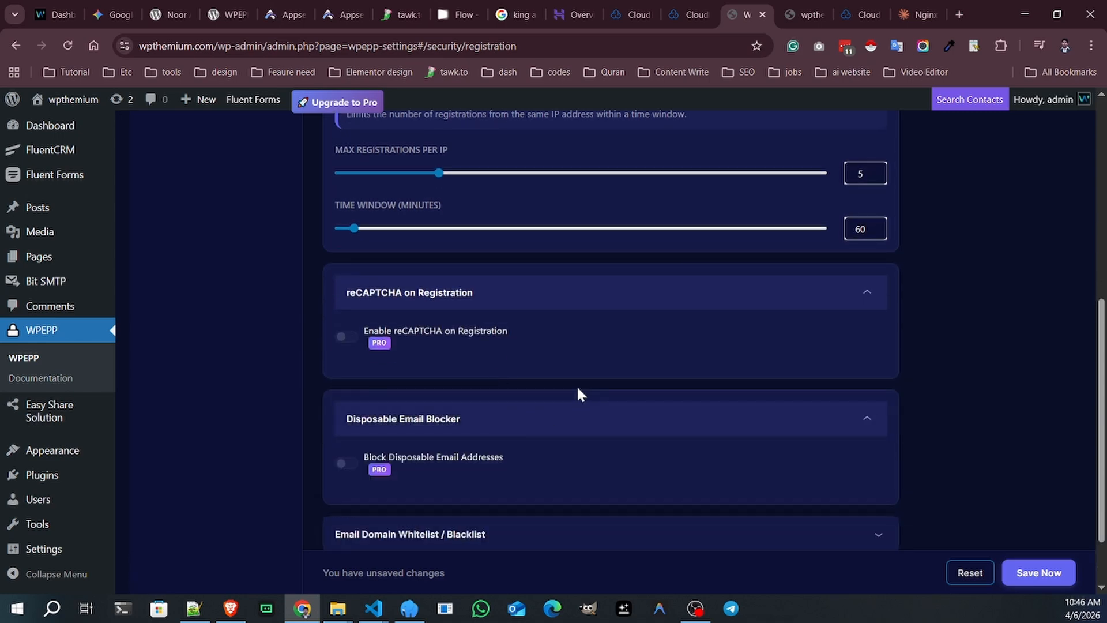
scroll(576, 385, "down", 1)
left_click(511, 455)
scroll(603, 433, "down", 1)
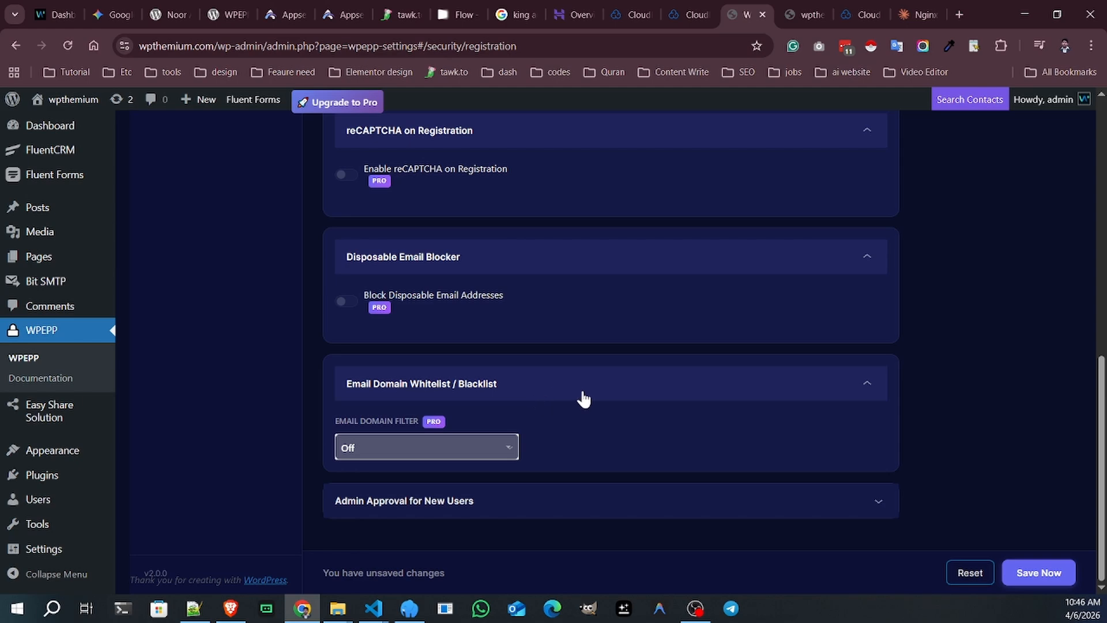
left_click(551, 500)
scroll(576, 490, "down", 1)
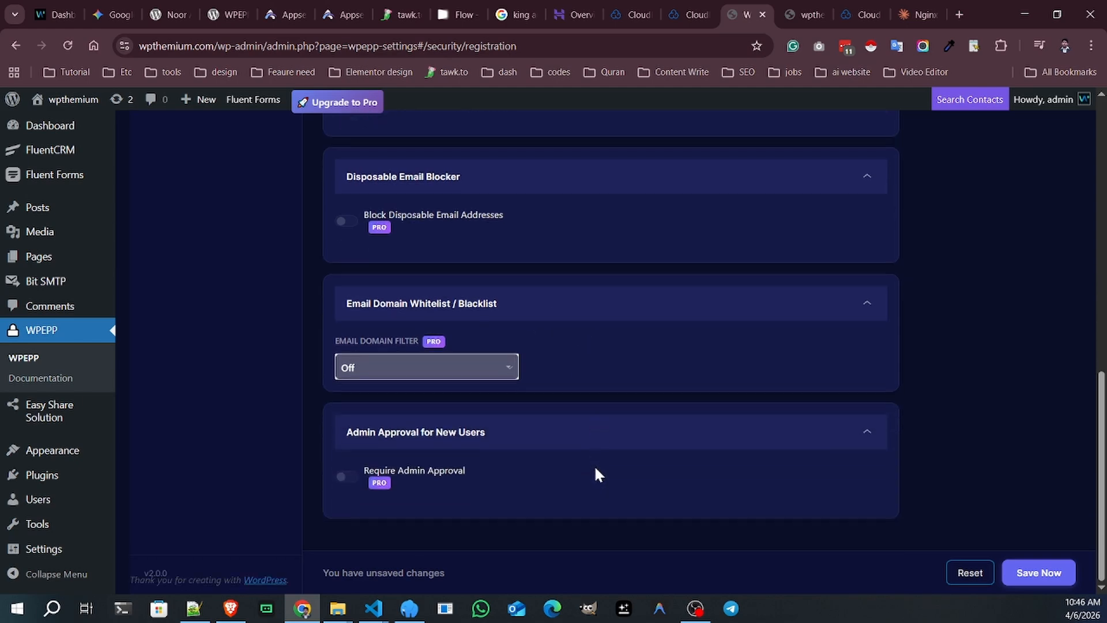
Examine the Two-Factor Auth settings and the IP Management sections for blocklist, allowlist and own IP information.
scroll(606, 438, "up", 10)
left_click(593, 186)
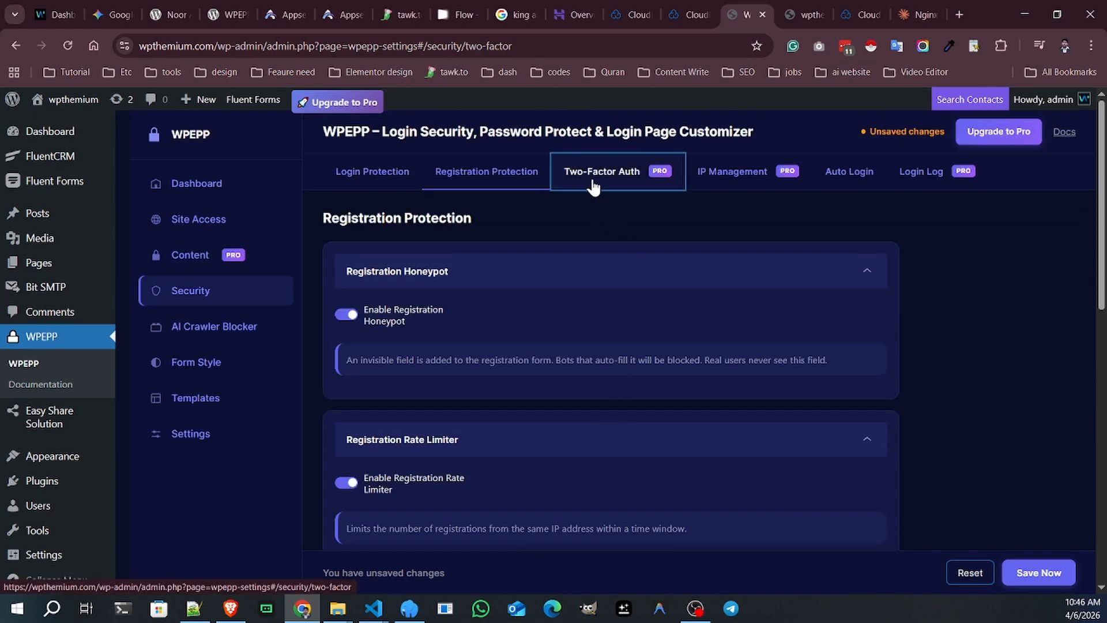
left_click(744, 176)
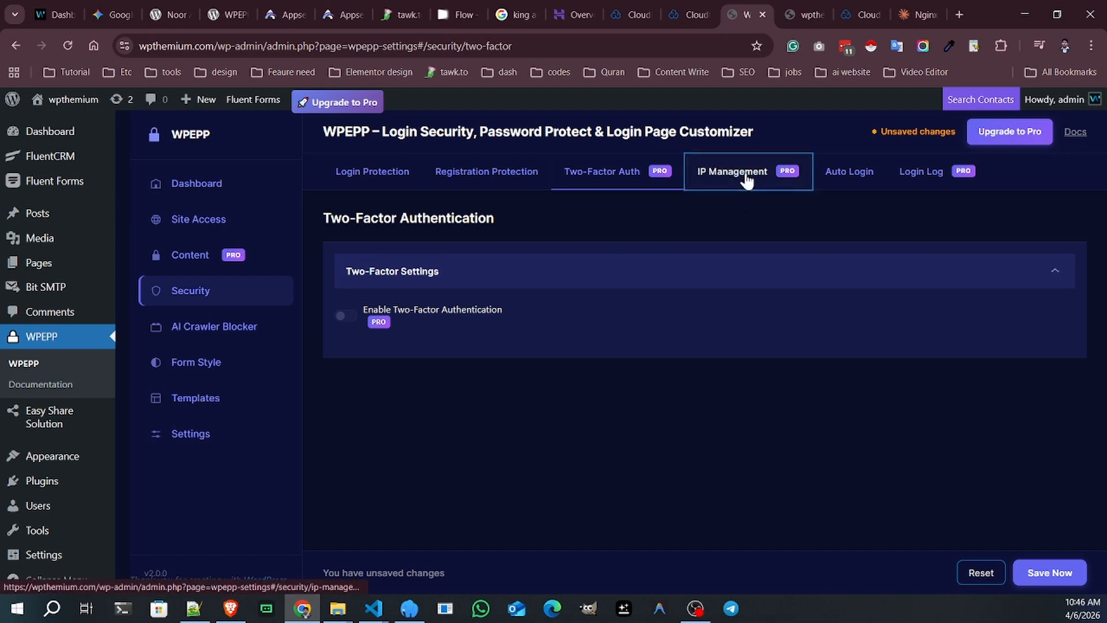
scroll(698, 306, "down", 1)
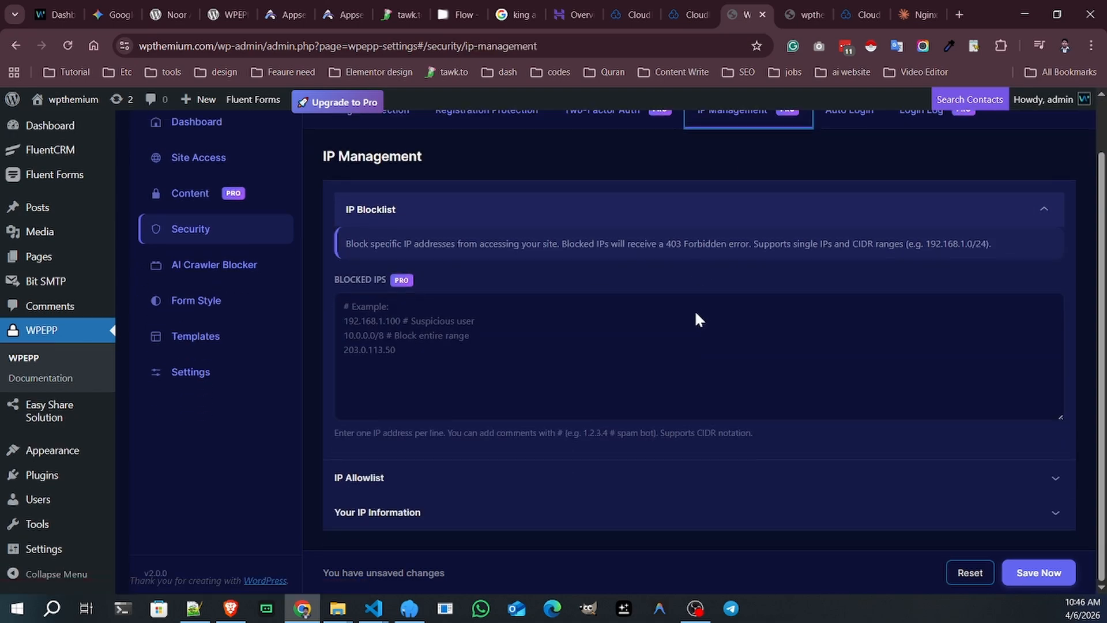
left_click(499, 482)
scroll(581, 468, "down", 4)
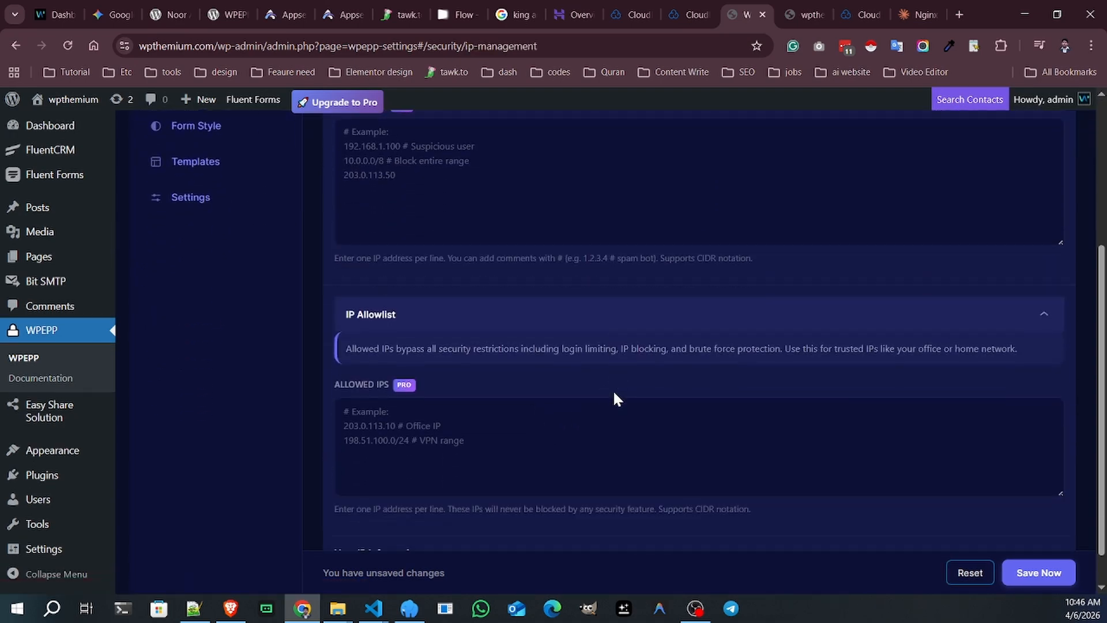
left_click(528, 501)
scroll(577, 473, "down", 2)
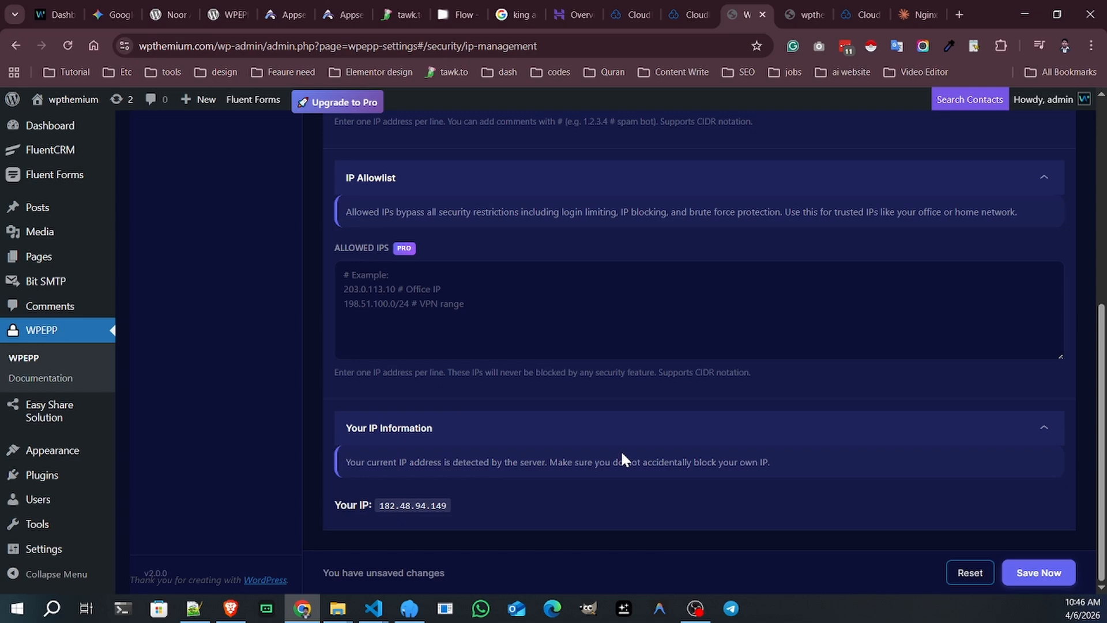
Review the Auto Login link form's user, label, redirect, expiration and usage options, and view the Login Log settings.
scroll(623, 456, "up", 6)
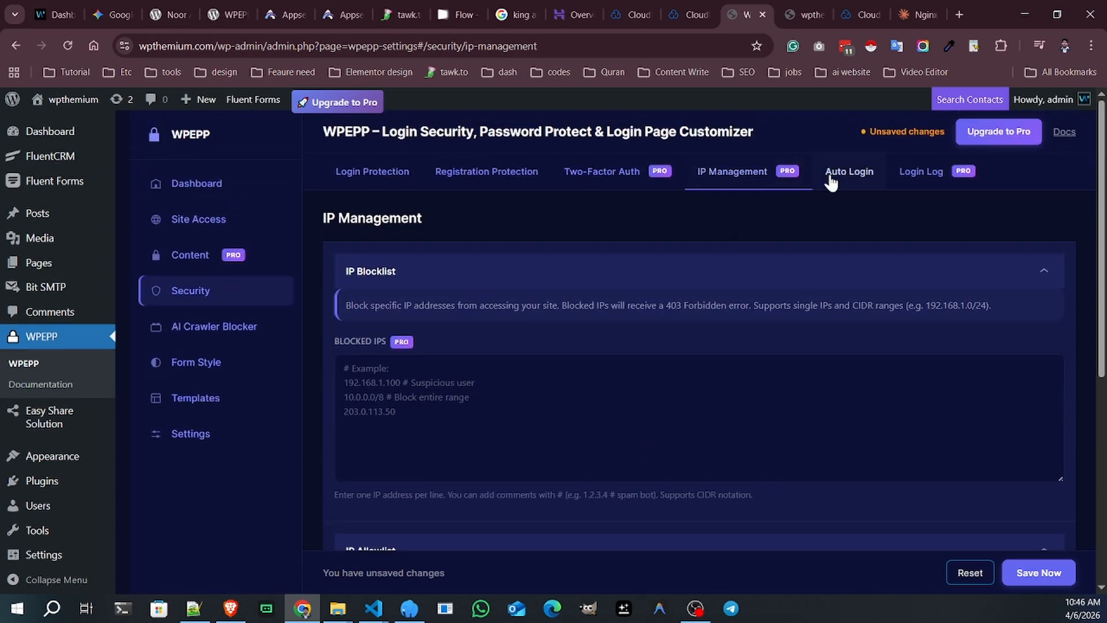
left_click(846, 184)
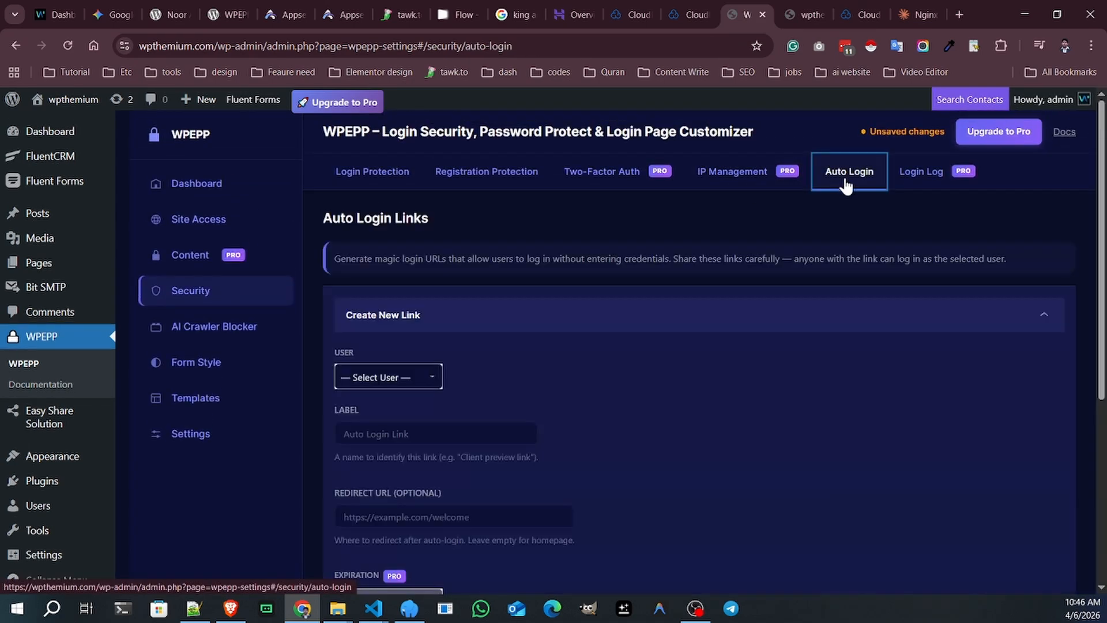
scroll(789, 357, "down", 3)
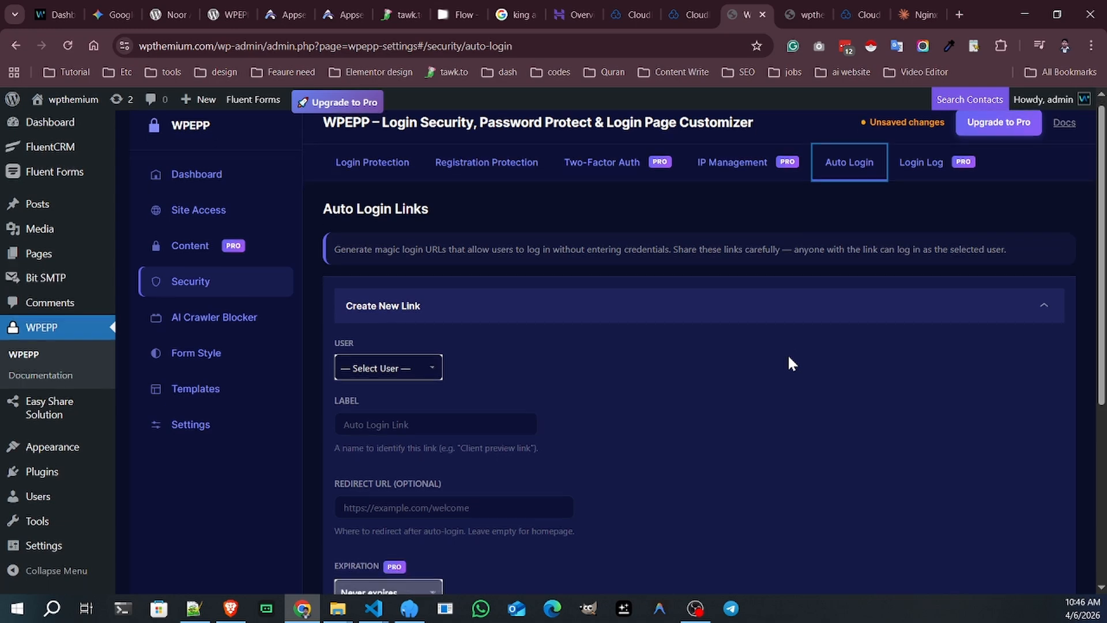
left_click(388, 234)
left_click(468, 265)
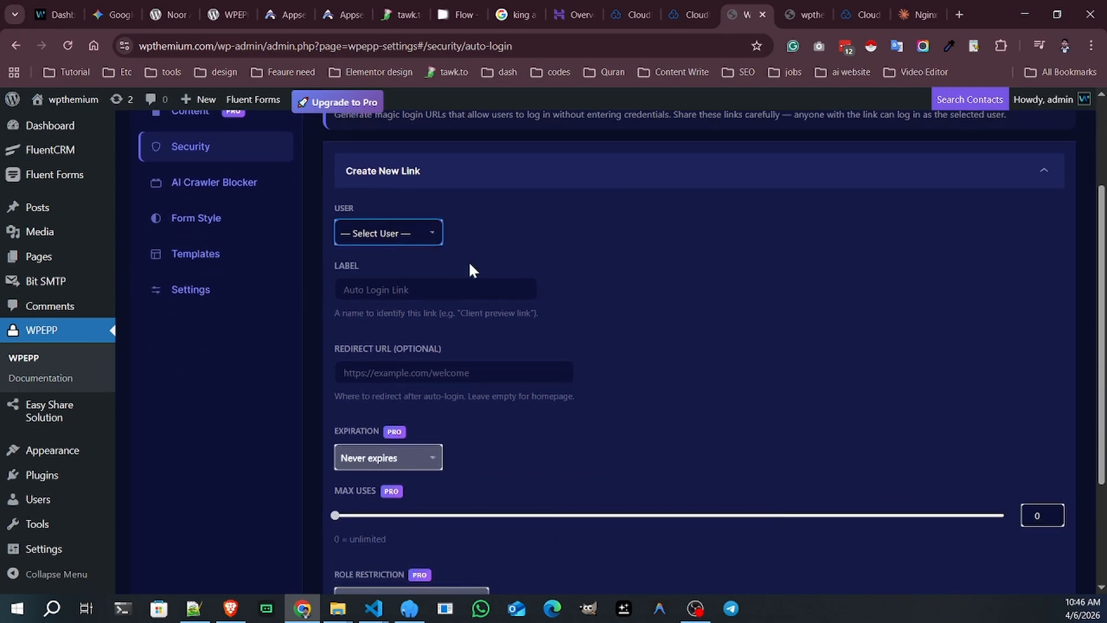
scroll(610, 320, "down", 3)
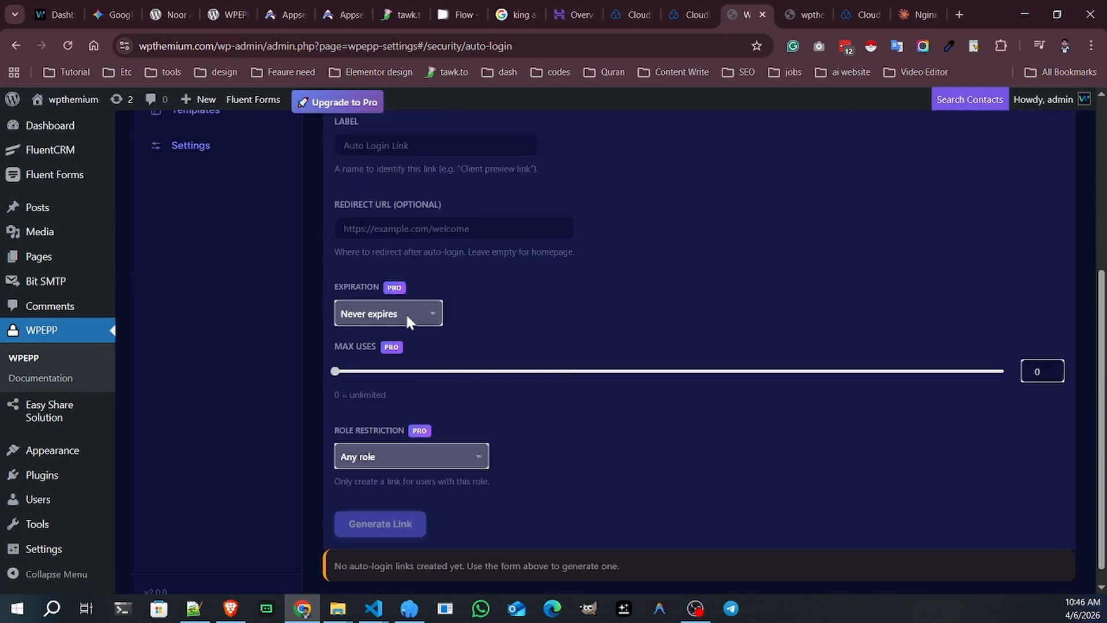
scroll(664, 297, "up", 3)
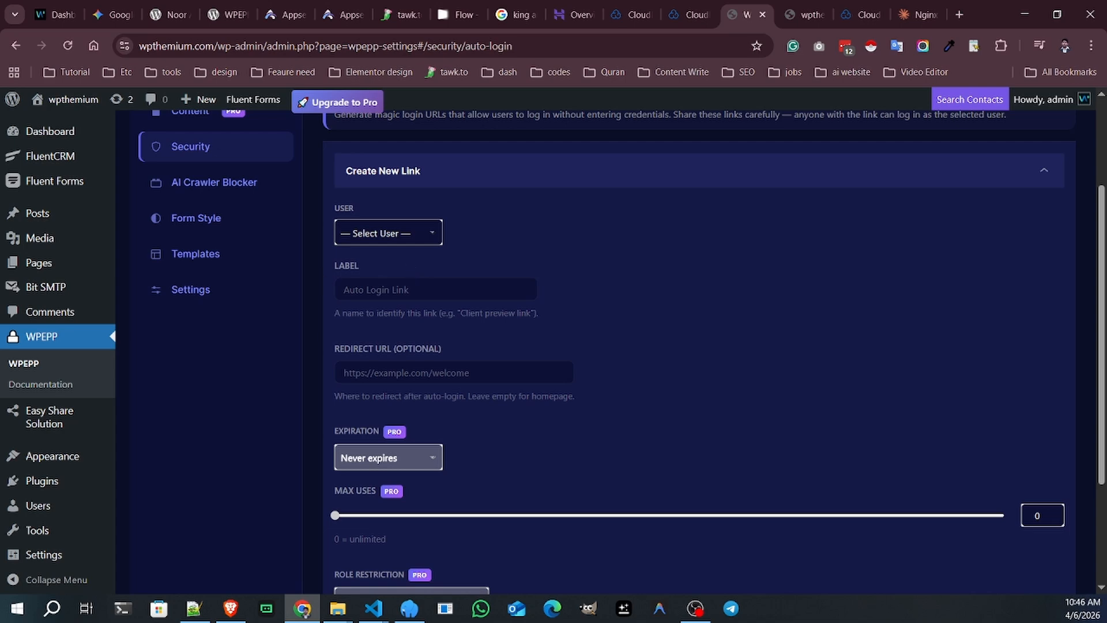
left_click(404, 289)
left_click(558, 264)
left_click(438, 373)
left_click(758, 372)
scroll(715, 375, "down", 3)
scroll(709, 383, "up", 6)
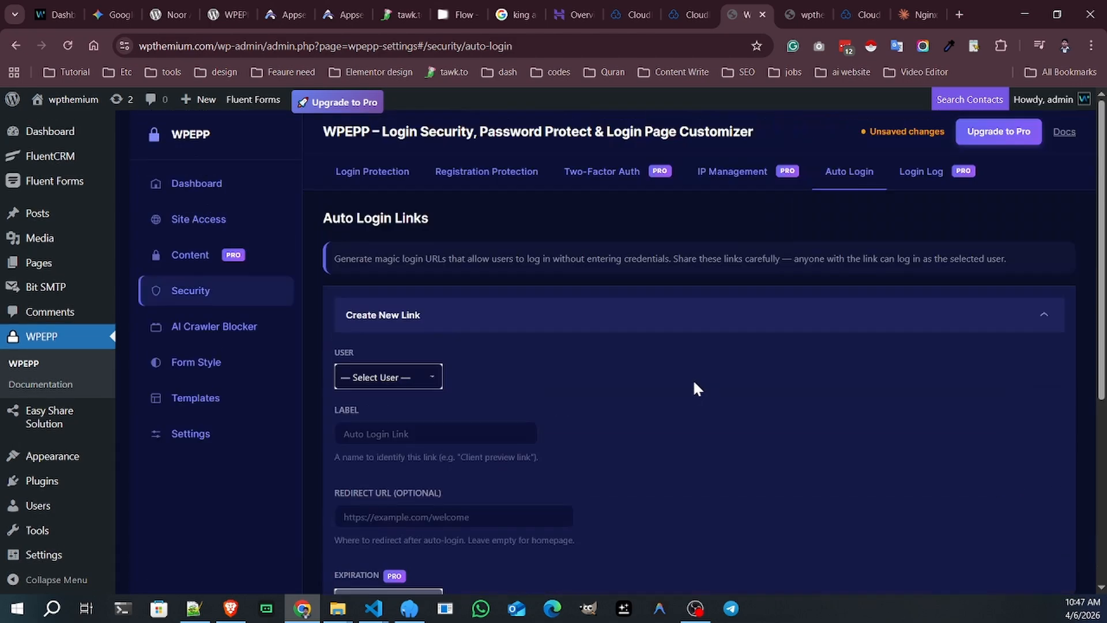
left_click(910, 175)
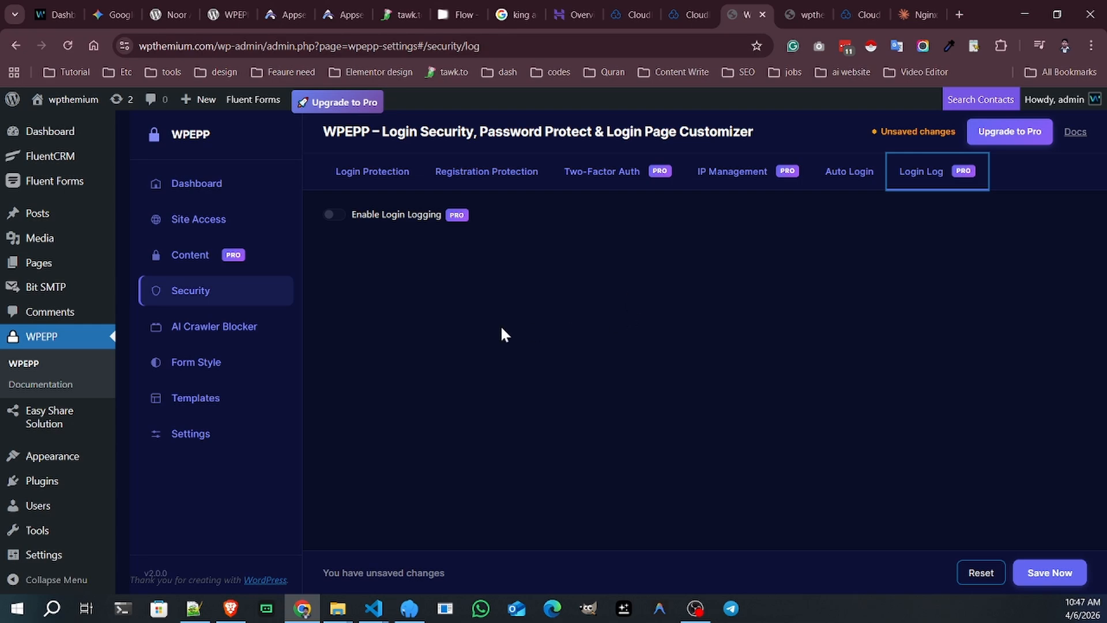
Deselect all AI bots in the AI Crawler Blocker's block list and select them all again.
scroll(628, 329, "down", 2)
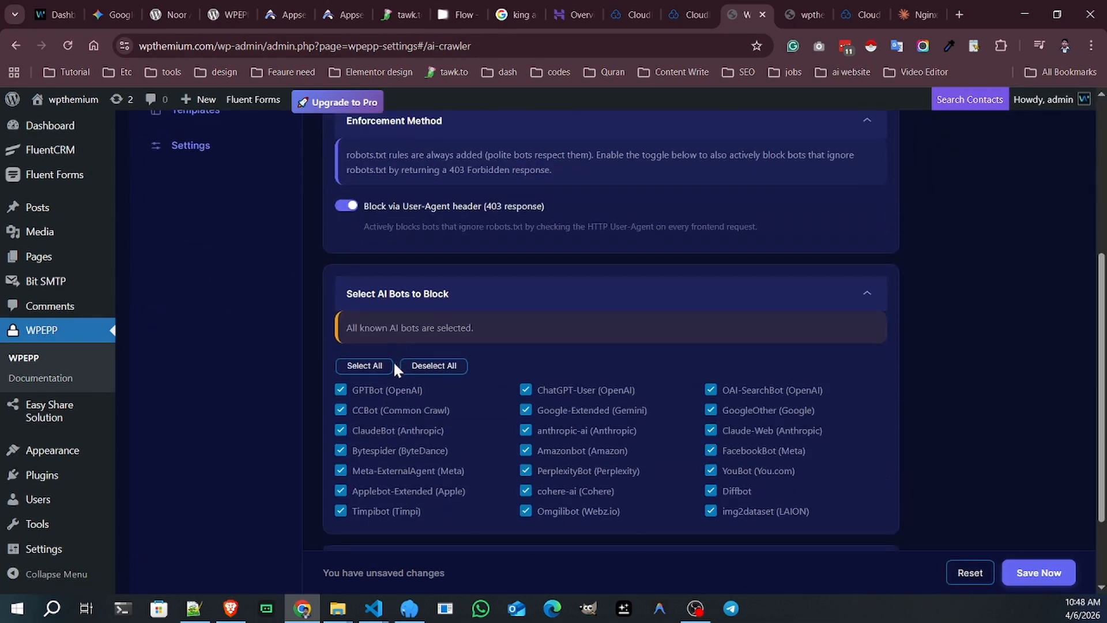
left_click(428, 371)
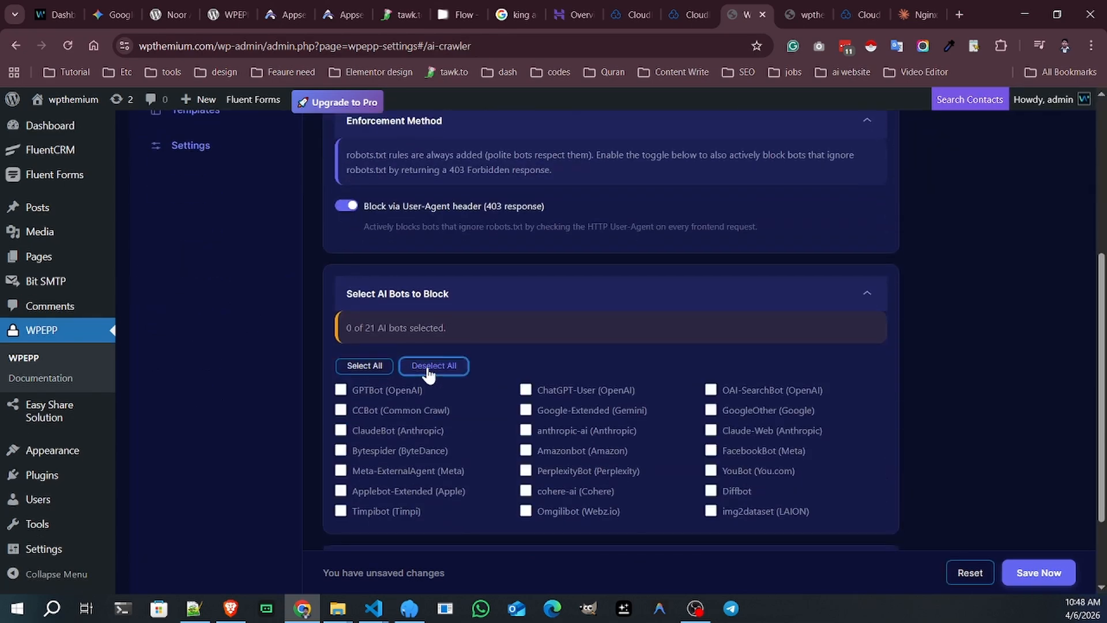
scroll(464, 346, "down", 2)
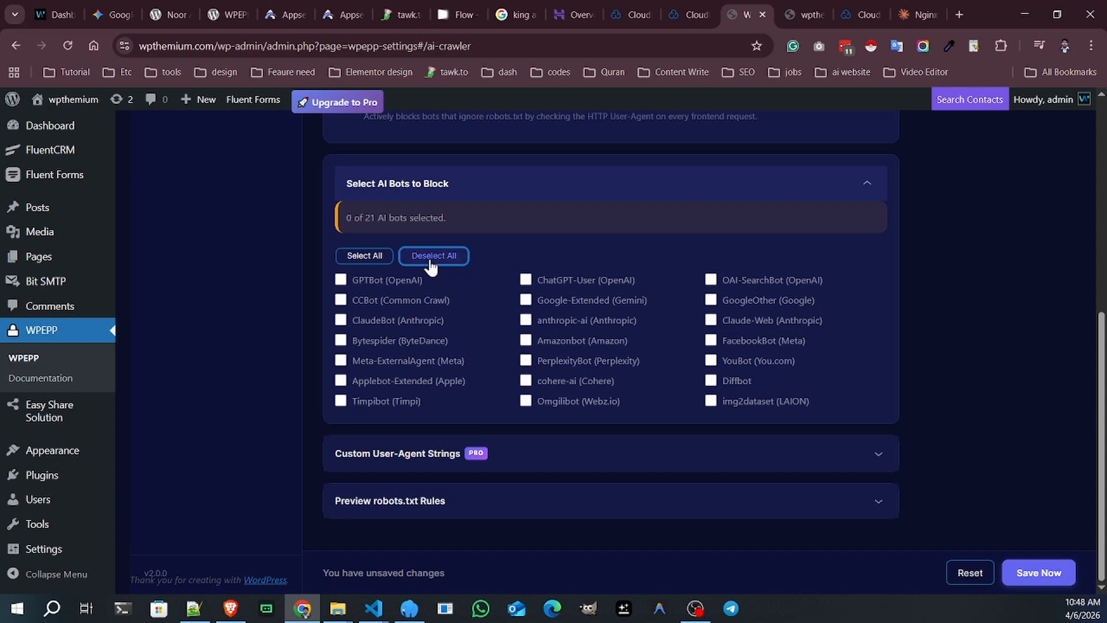
left_click(366, 256)
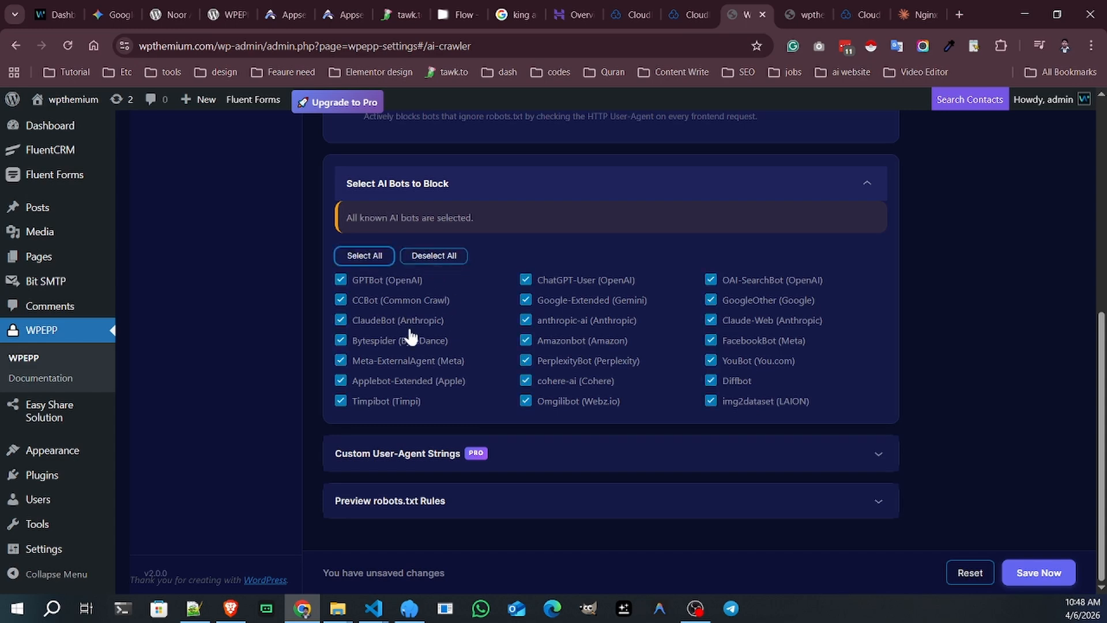
Examine the AI Crawler Blocker's Custom User-Agent Strings section and the Preview robots.txt Rules section.
left_click(573, 453)
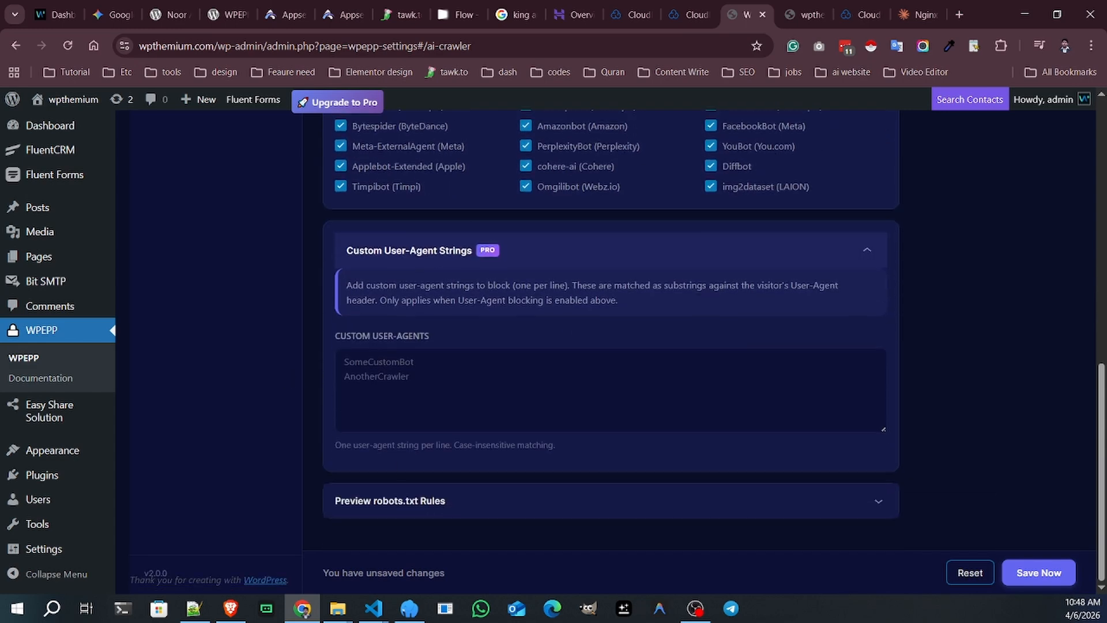
left_click(536, 502)
scroll(573, 399, "down", 5)
scroll(573, 399, "up", 5)
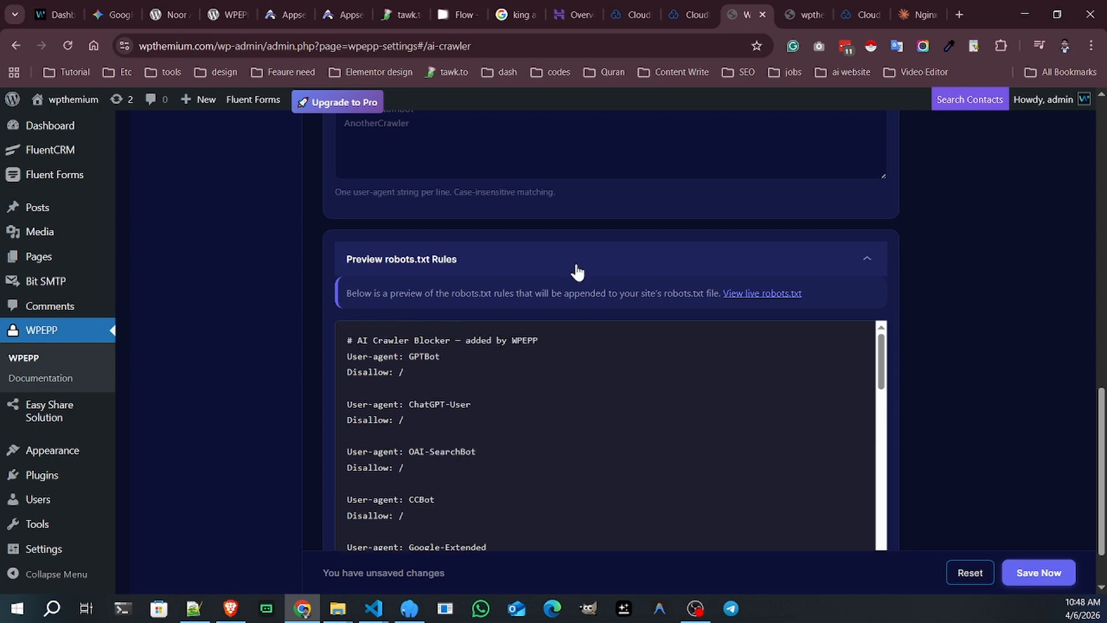
scroll(577, 271, "up", 15)
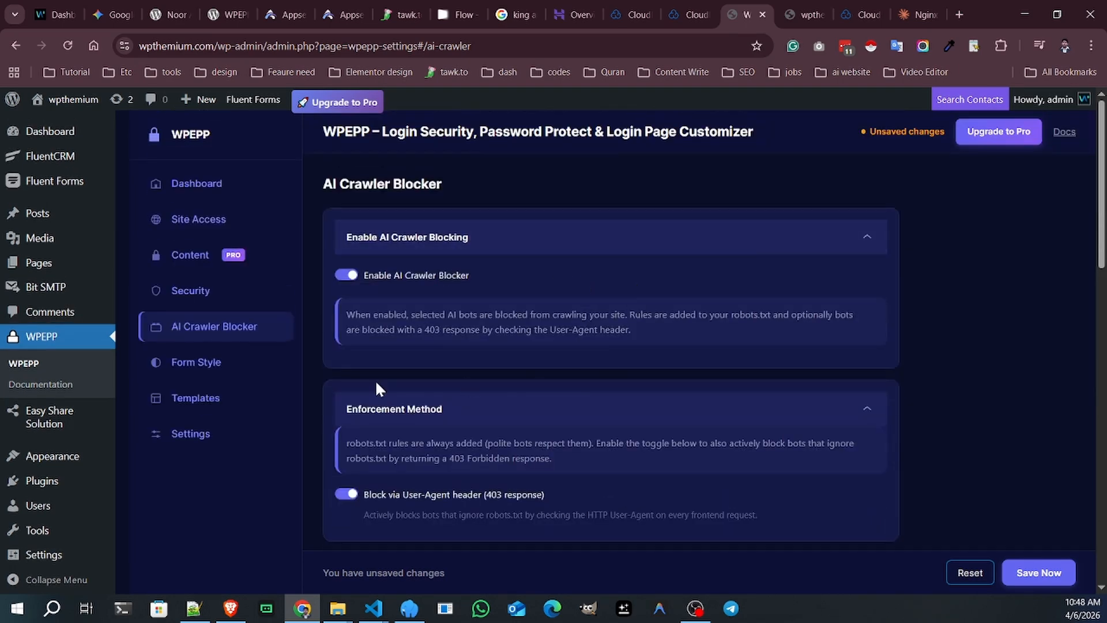
Open the login form's style settings and set the page background type to Image.
left_click(219, 362)
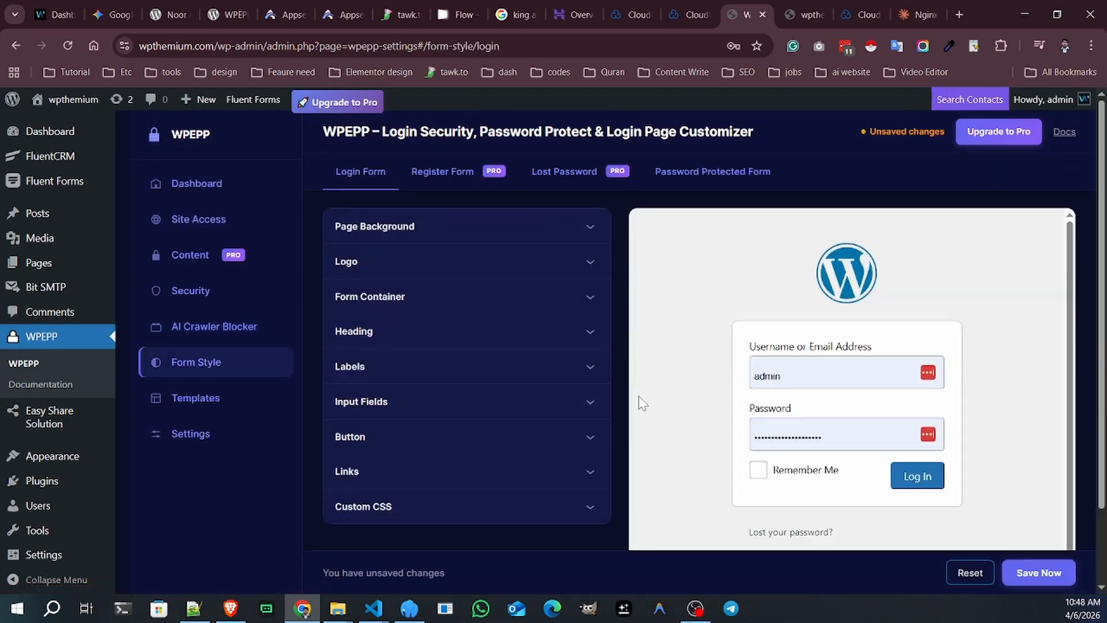
scroll(729, 288, "down", 1)
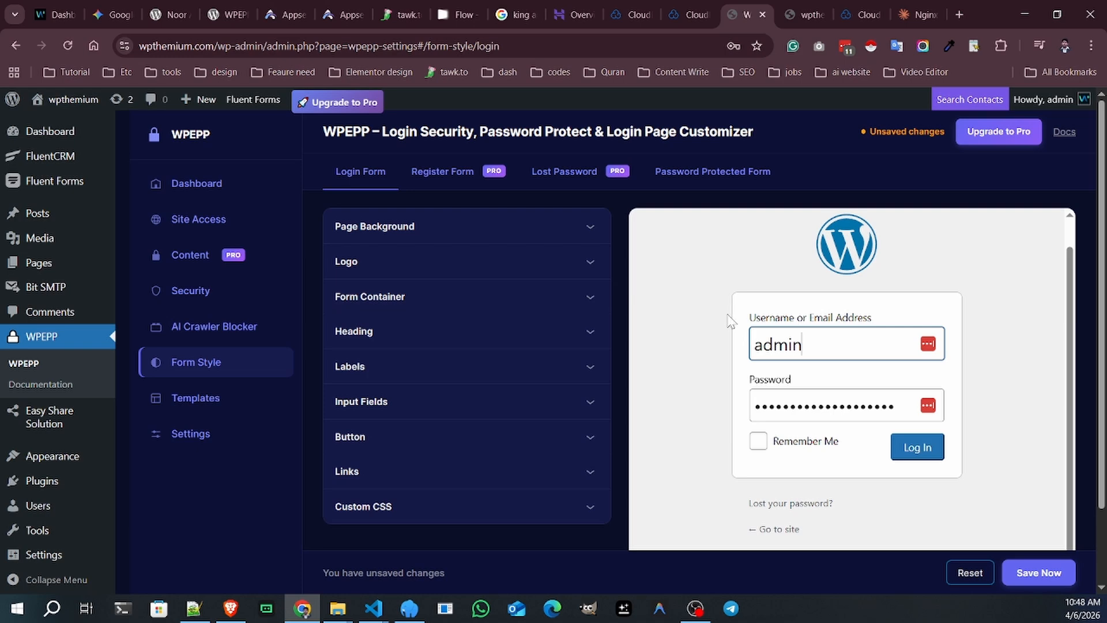
scroll(729, 321, "up", 1)
left_click(372, 226)
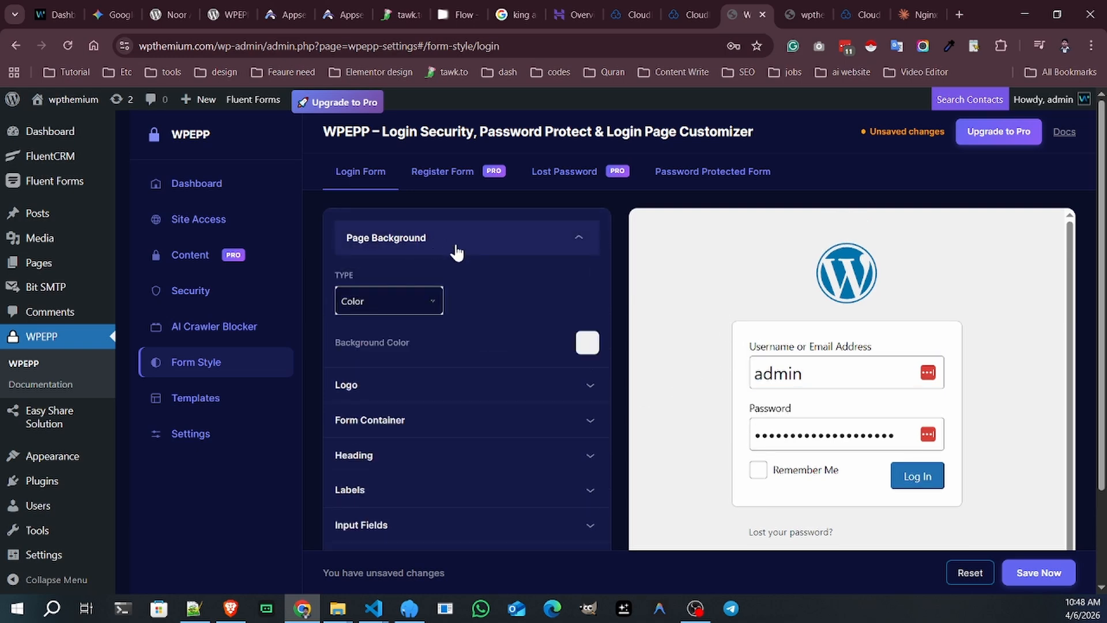
left_click(390, 302)
scroll(514, 293, "down", 1)
left_click(386, 230)
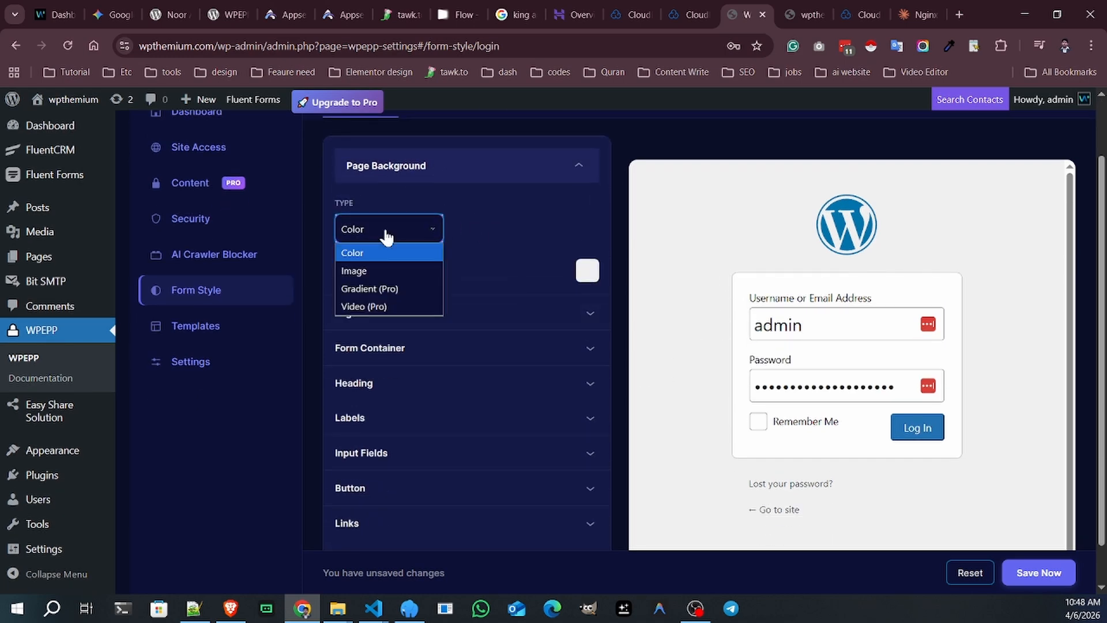
left_click(369, 270)
Use the "Unlock Elementor Magic! Get All 3 Addons" picture from the media library as the login page's background image.
left_click(386, 272)
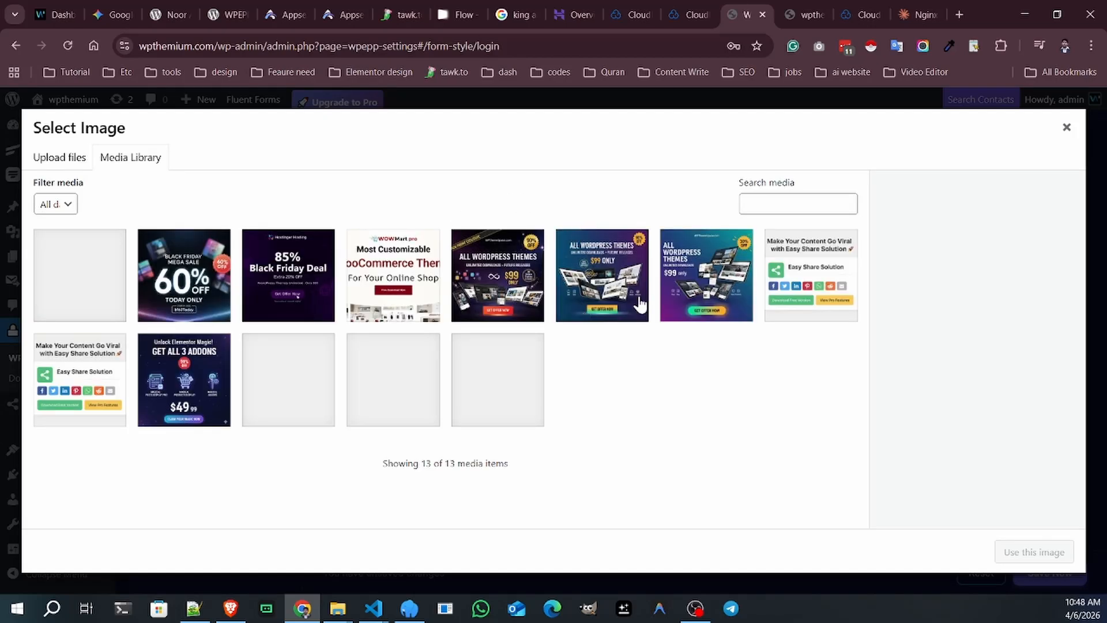
left_click(196, 389)
left_click(1033, 567)
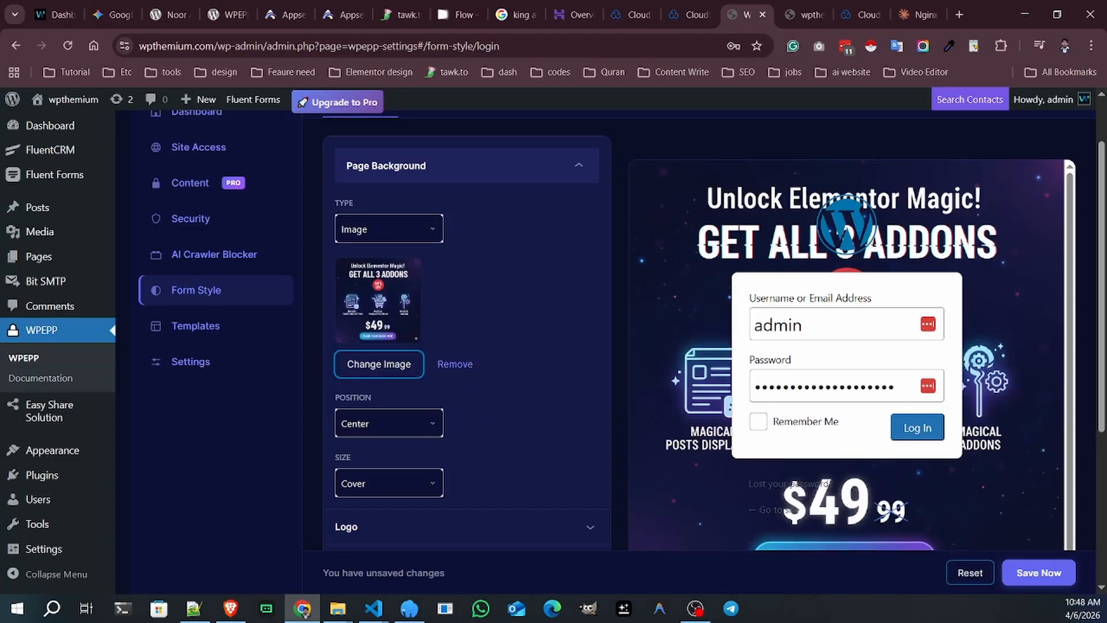
scroll(791, 345, "down", 1)
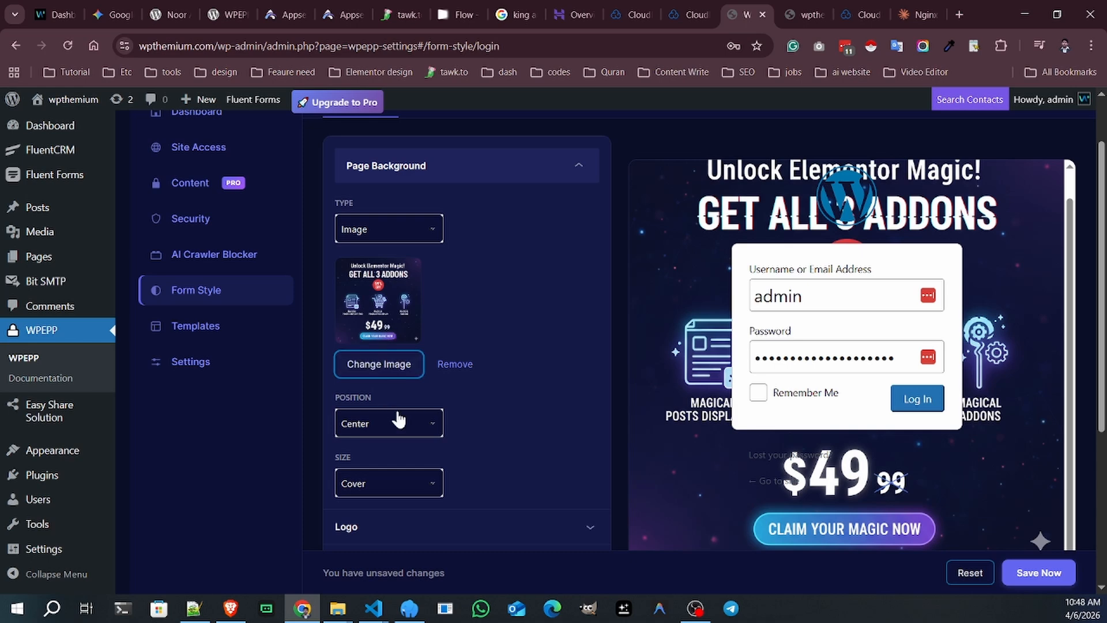
Check the position and size options of the login page's background image without changing them.
left_click(412, 435)
left_click(413, 436)
scroll(504, 421, "down", 3)
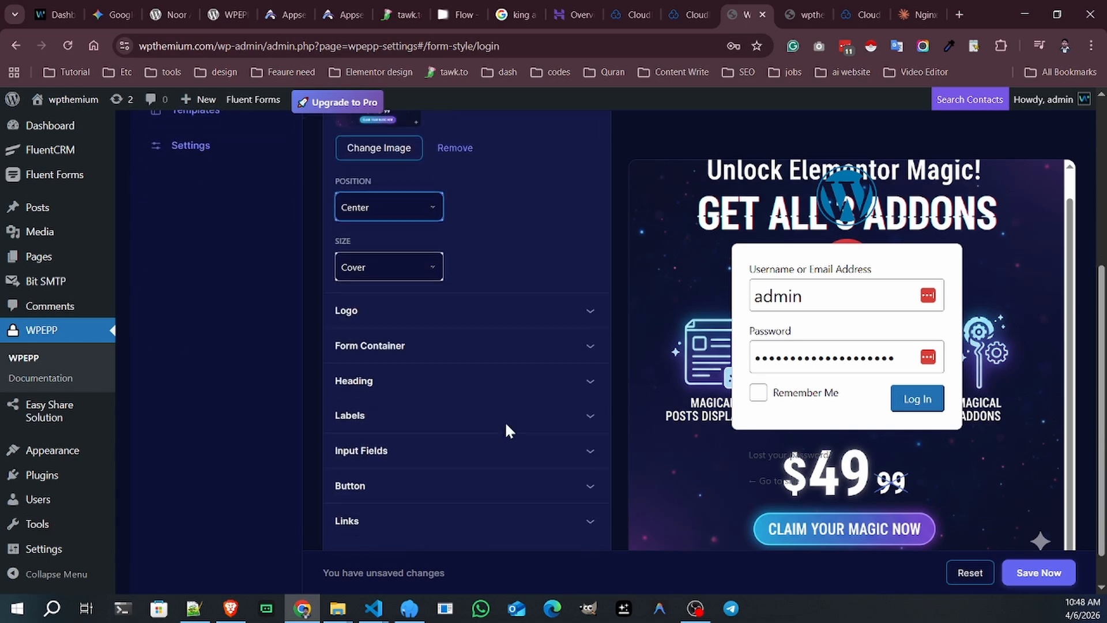
left_click(391, 279)
left_click(392, 287)
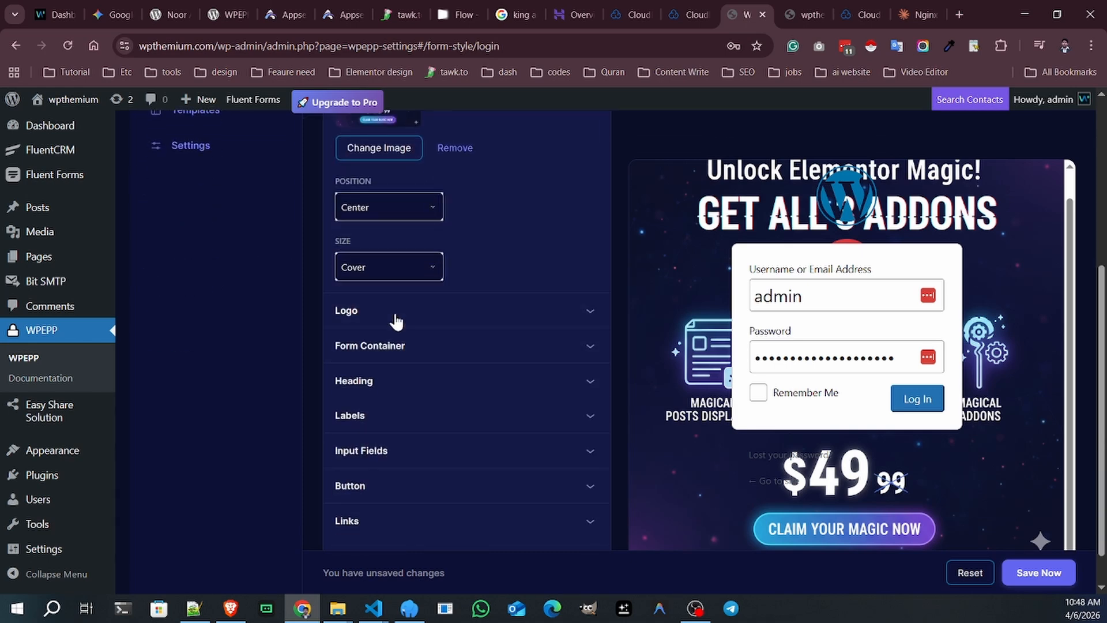
Set the login form's logo type to Custom Image and enable the logo's background overlay.
left_click(400, 321)
left_click(405, 397)
left_click(405, 397)
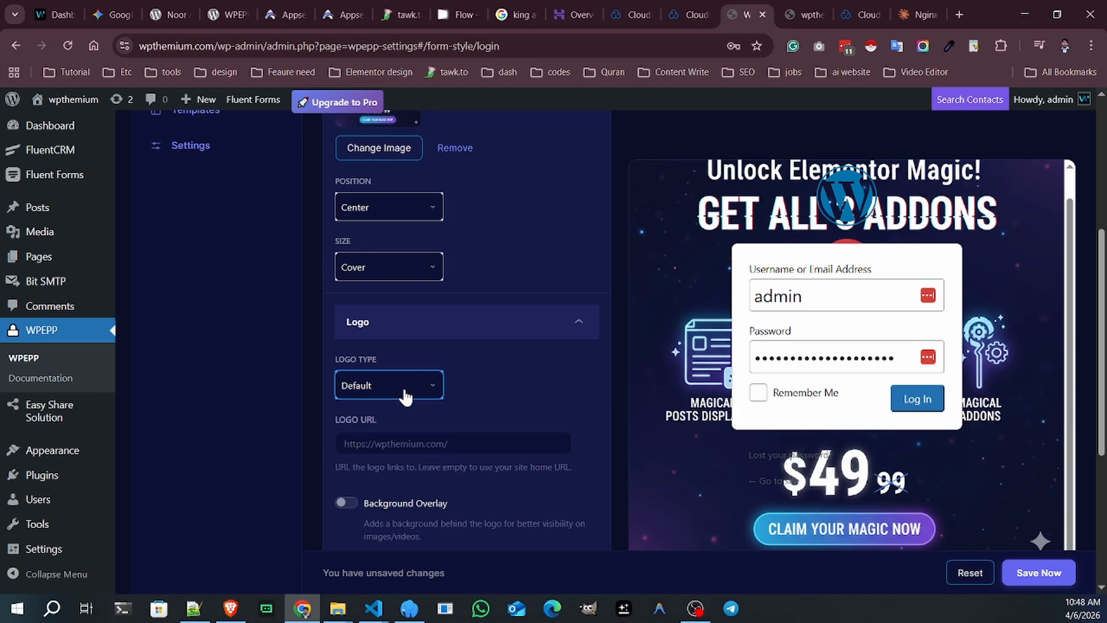
left_click(405, 398)
left_click(387, 427)
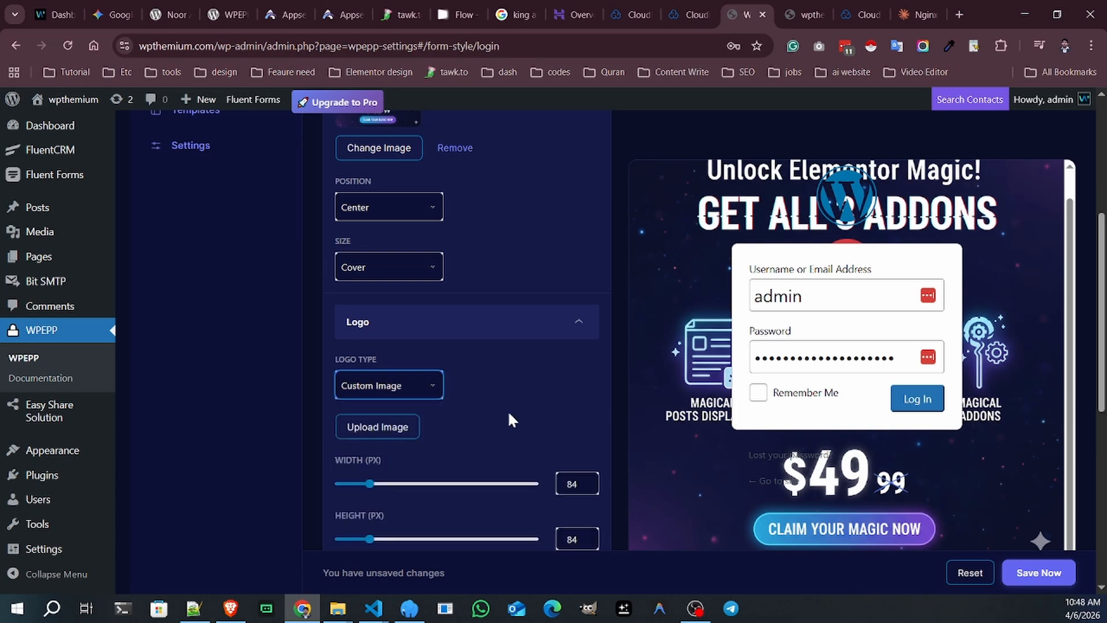
scroll(465, 421, "down", 6)
scroll(421, 413, "down", 3)
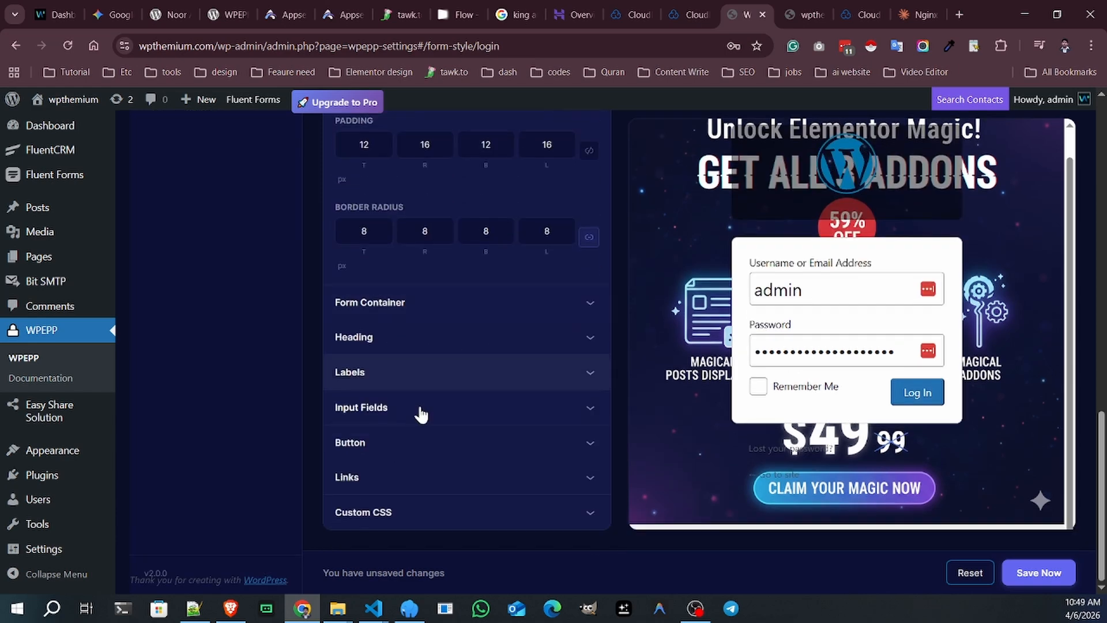
Set the login form container's background color to a medium green.
left_click(420, 306)
left_click(594, 457)
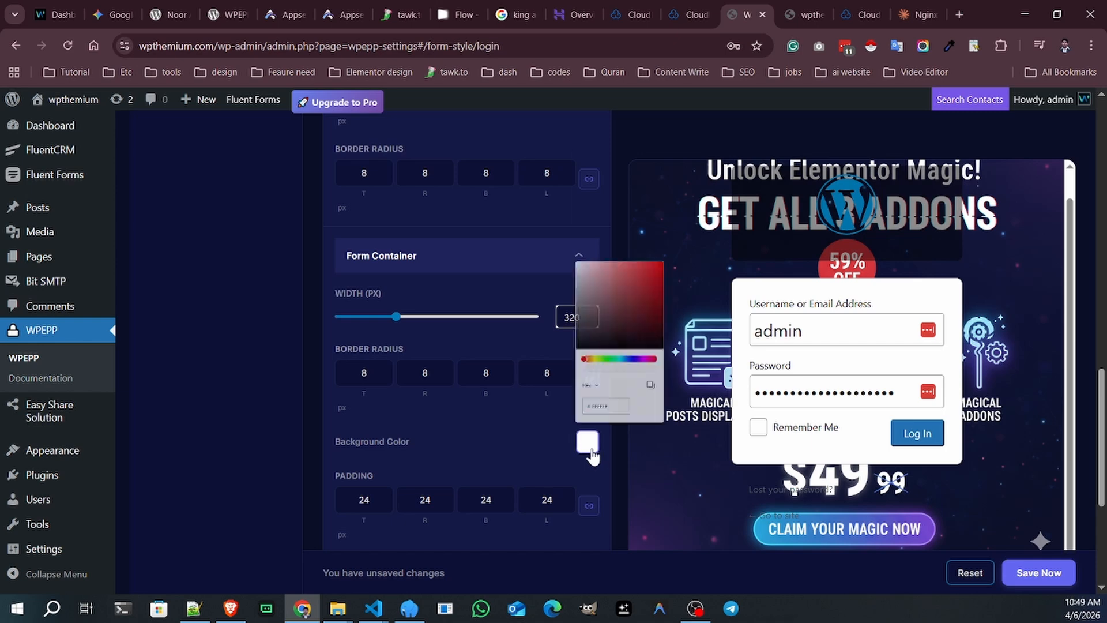
left_click_drag(684, 247, 663, 226)
left_click_drag(656, 317, 638, 323)
left_click(472, 427)
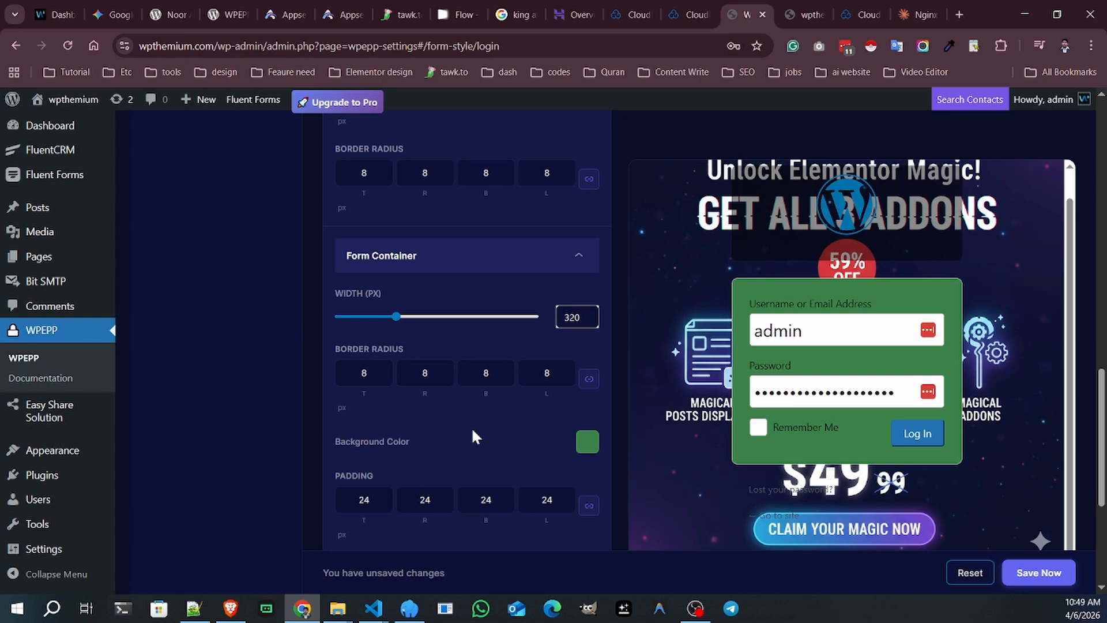
Expand the Heading section and set the form container's border color to dark blue.
scroll(472, 427, "down", 4)
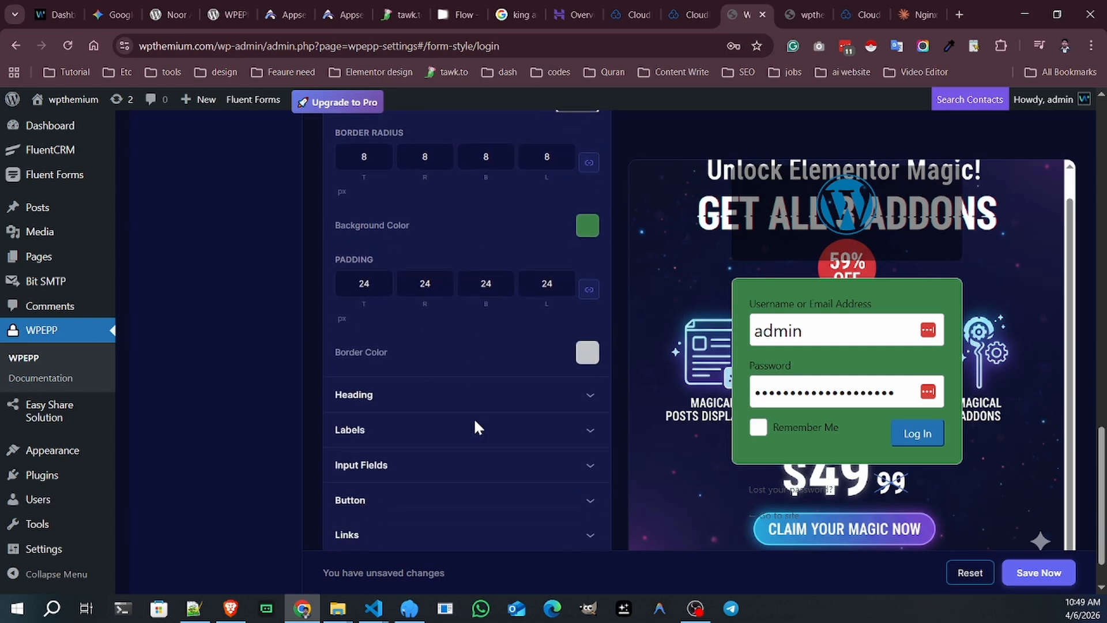
left_click(399, 398)
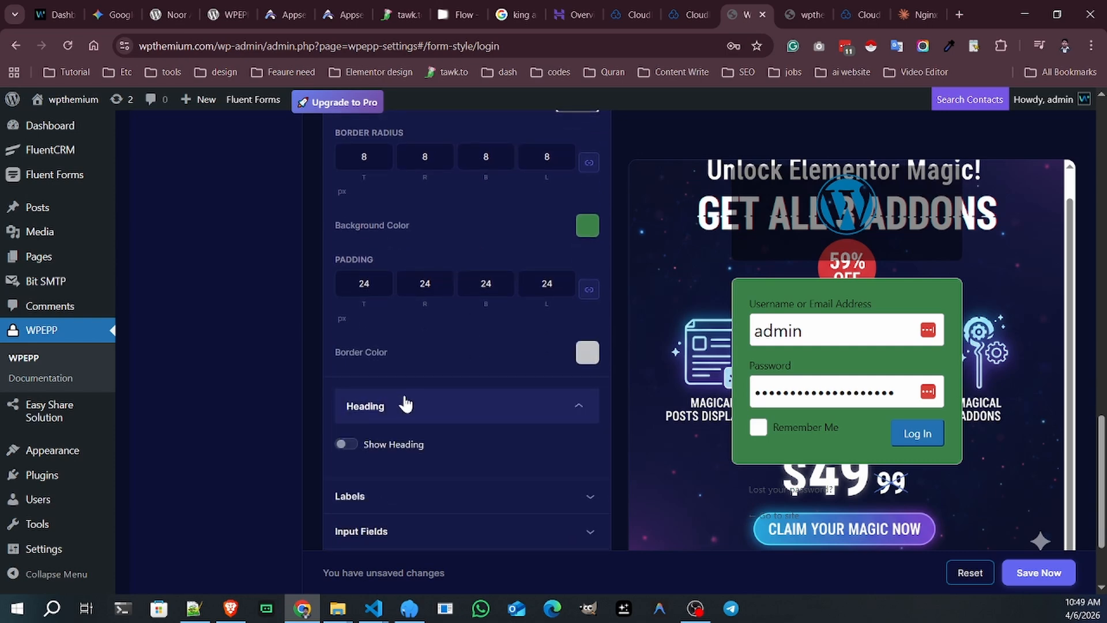
left_click(587, 352)
left_click(715, 162)
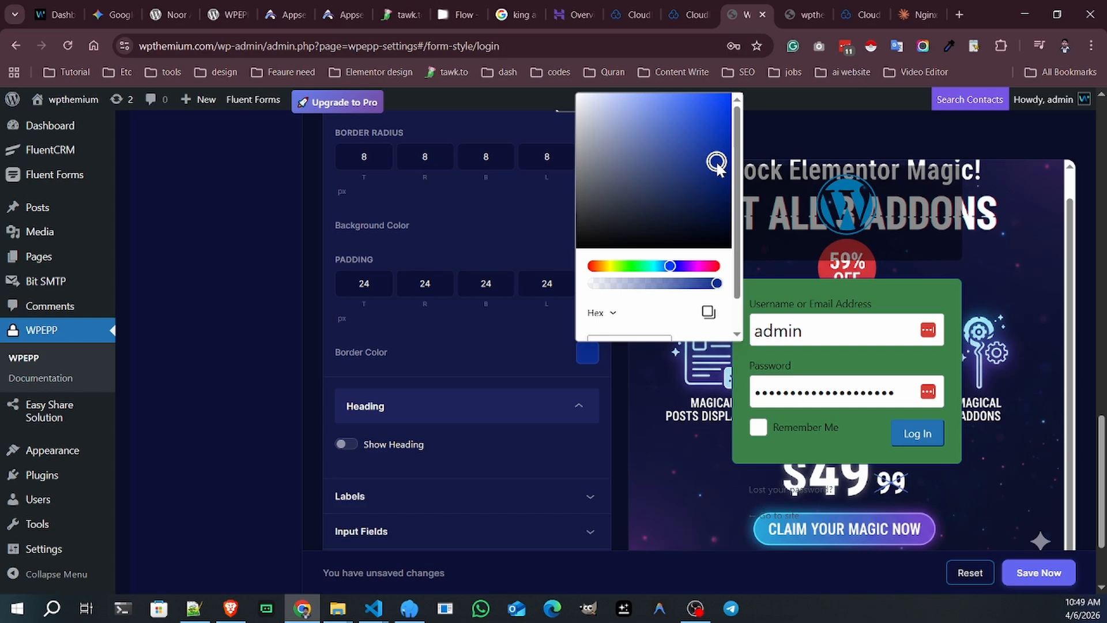
left_click(495, 343)
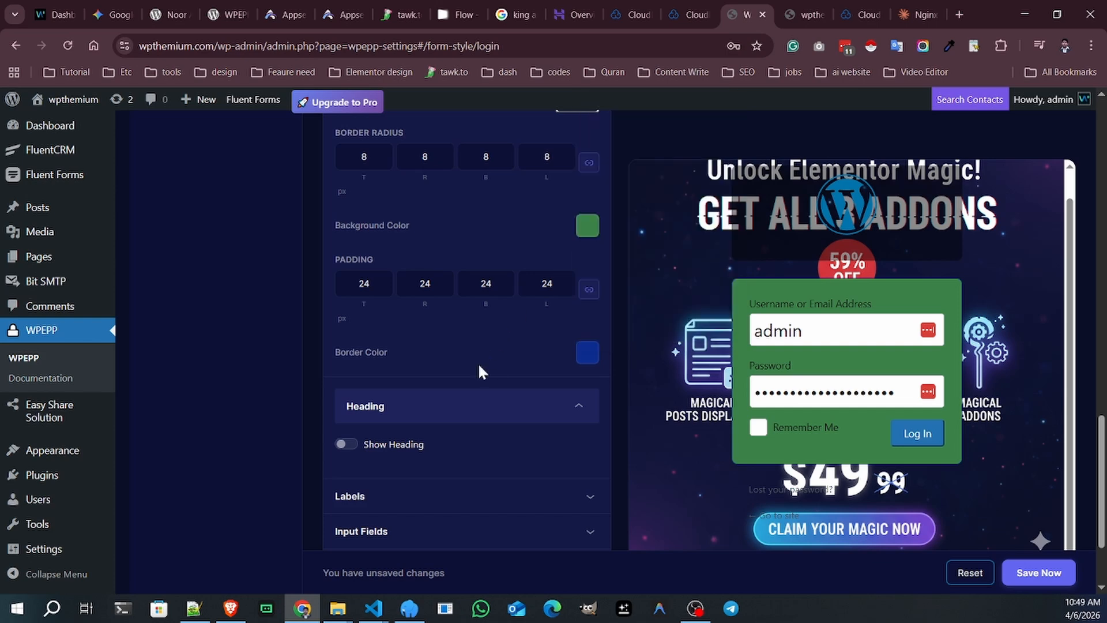
Show a heading on the login form with the text "This is heading".
left_click(347, 445)
left_click(348, 446)
left_click(348, 445)
left_click(369, 510)
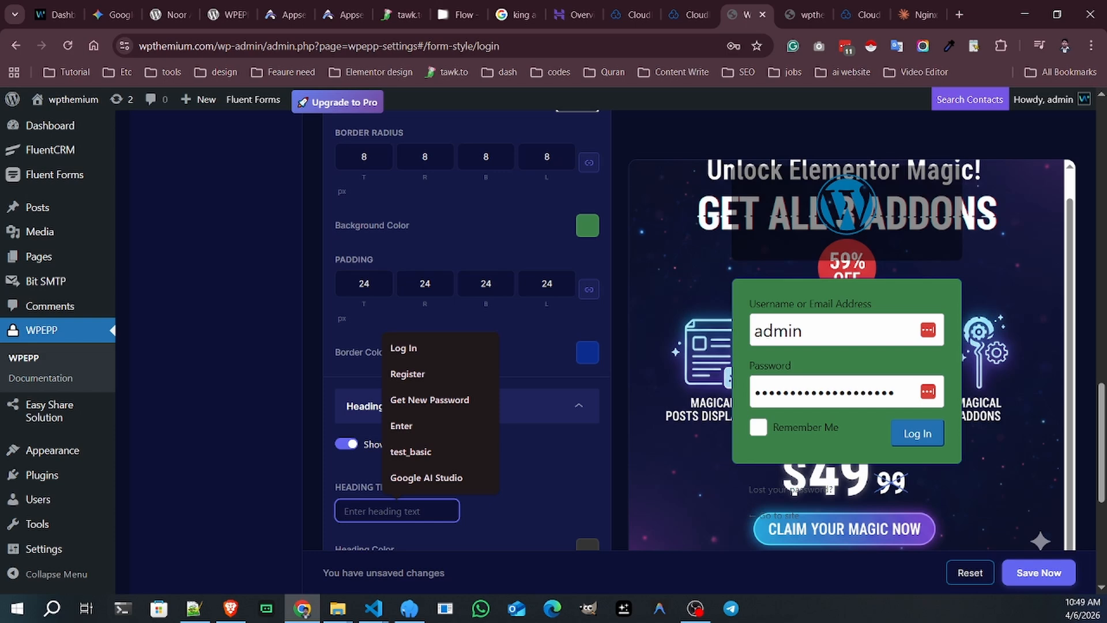
type("This is")
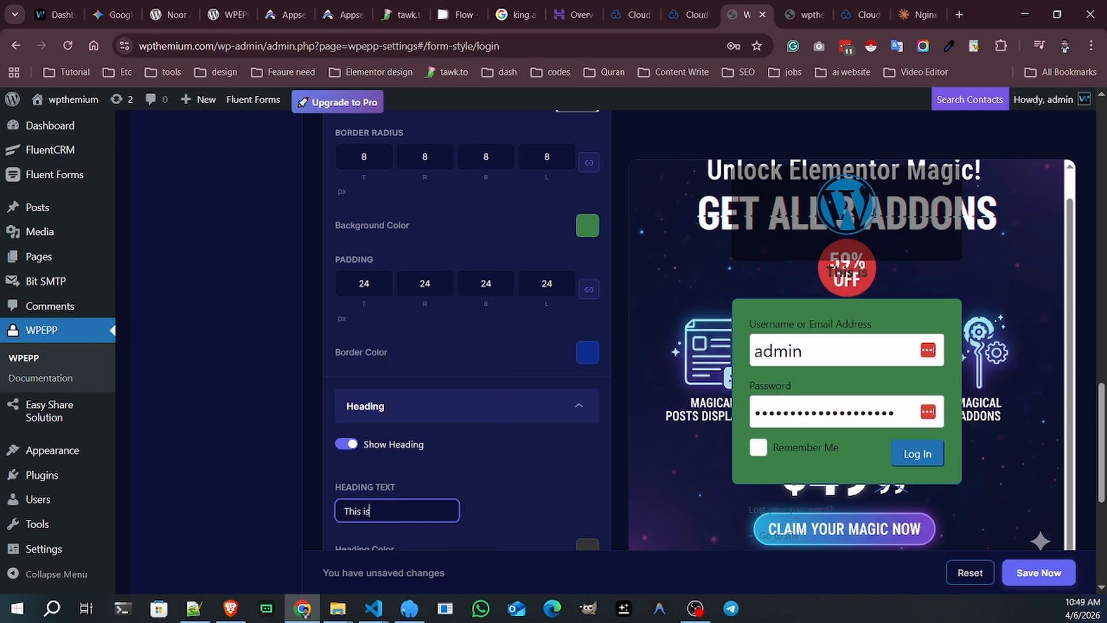
type(" heading")
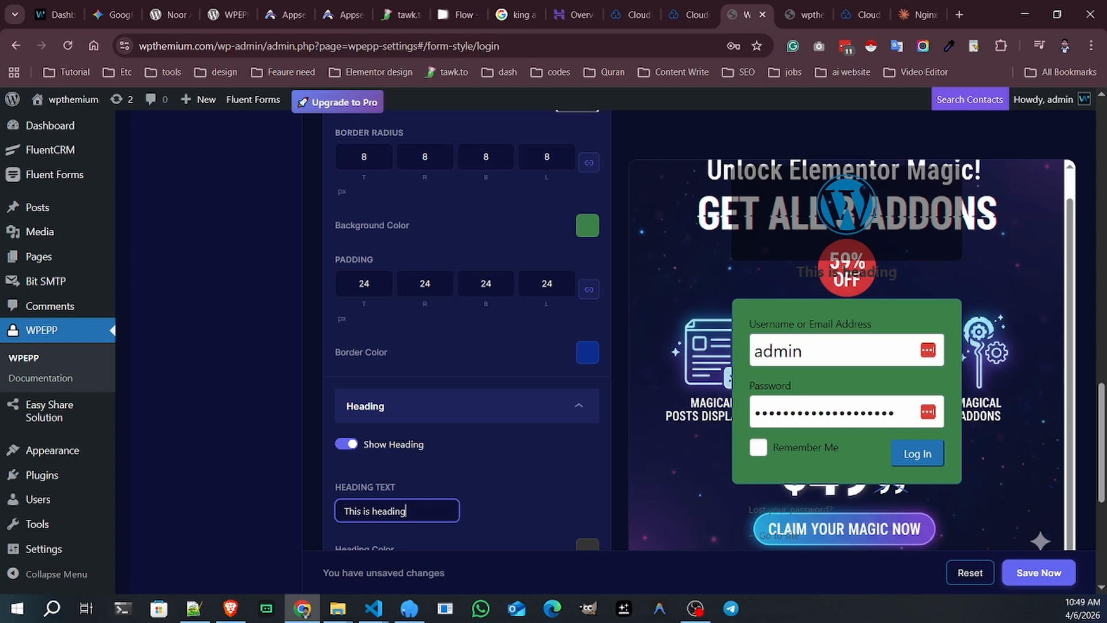
Enable the heading's background overlay and set the heading color to white.
scroll(408, 507, "down", 4)
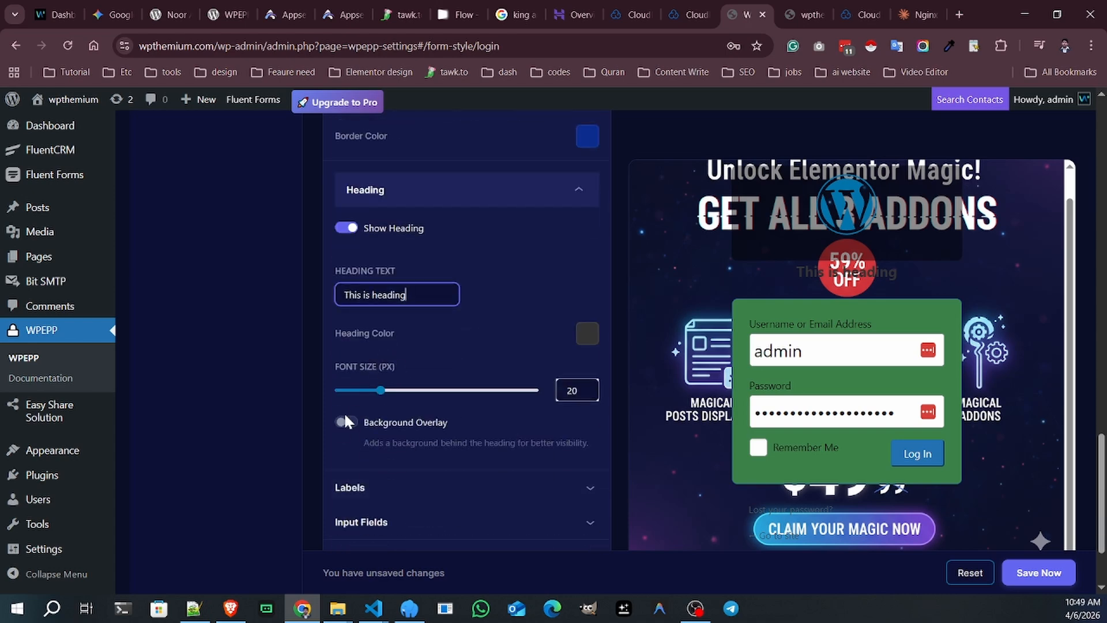
left_click(346, 422)
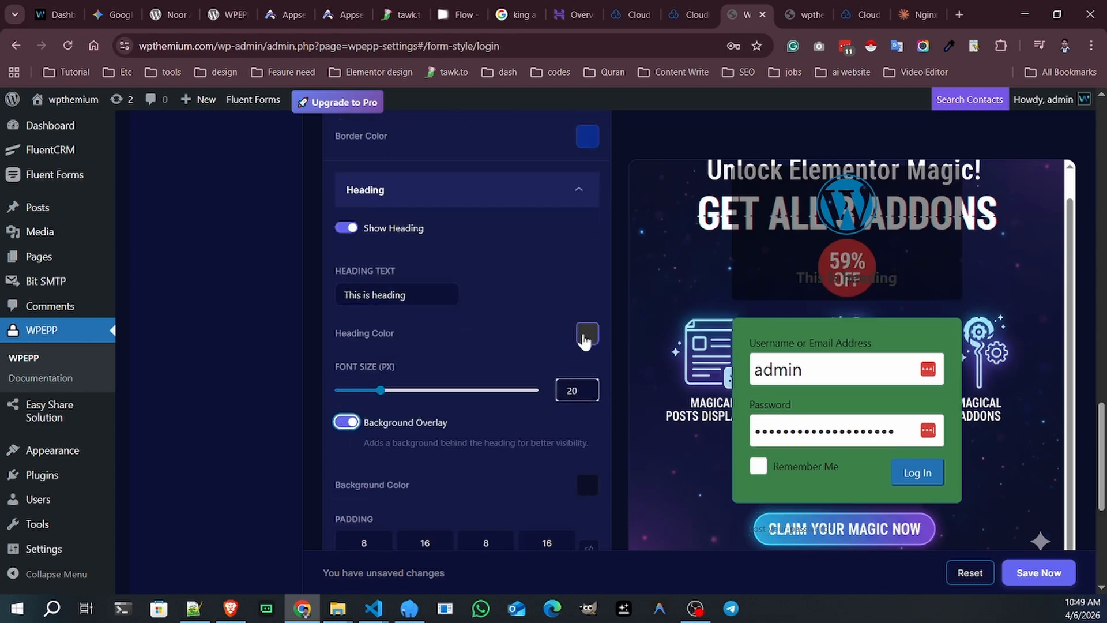
left_click(587, 335)
left_click(597, 362)
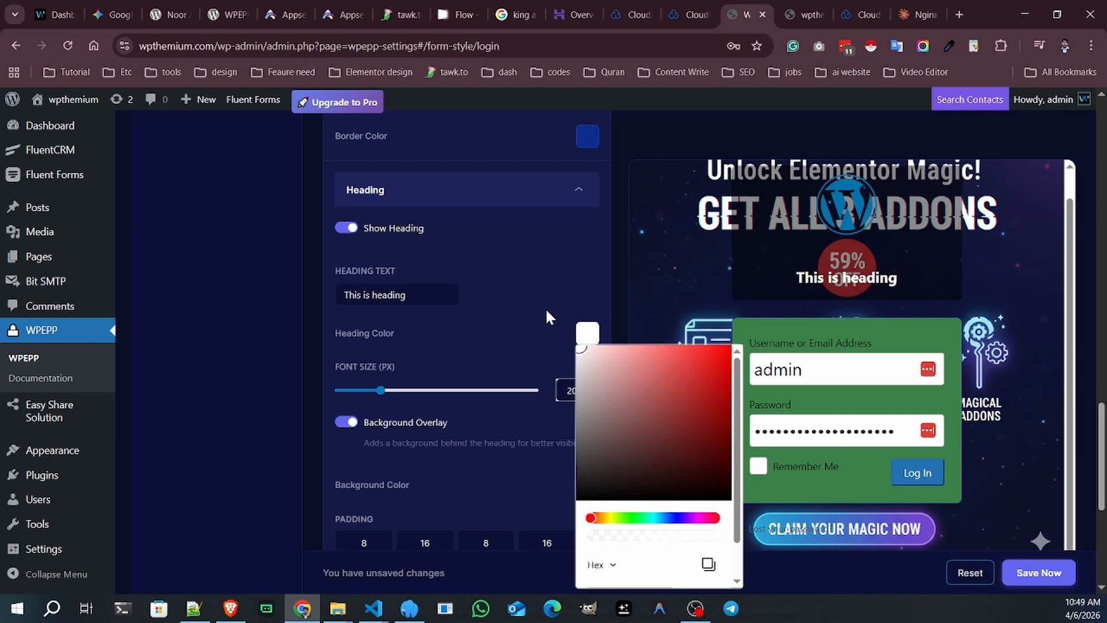
left_click(545, 306)
Review the Labels styling options and save the login form style changes.
scroll(430, 471, "down", 2)
scroll(430, 471, "down", 5)
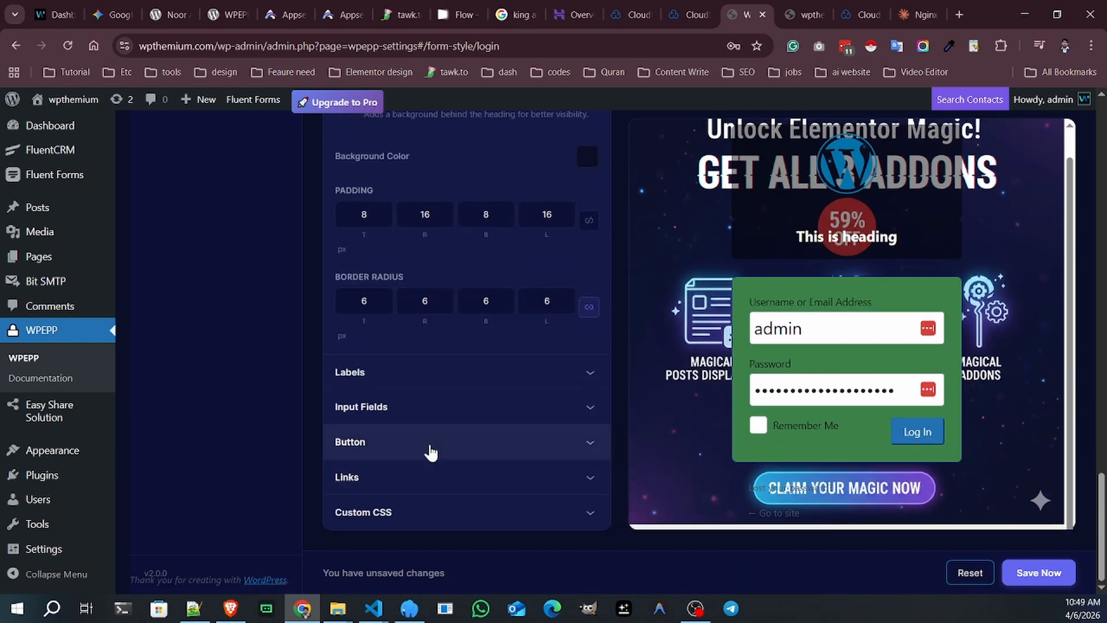
left_click(467, 383)
scroll(468, 433, "down", 3)
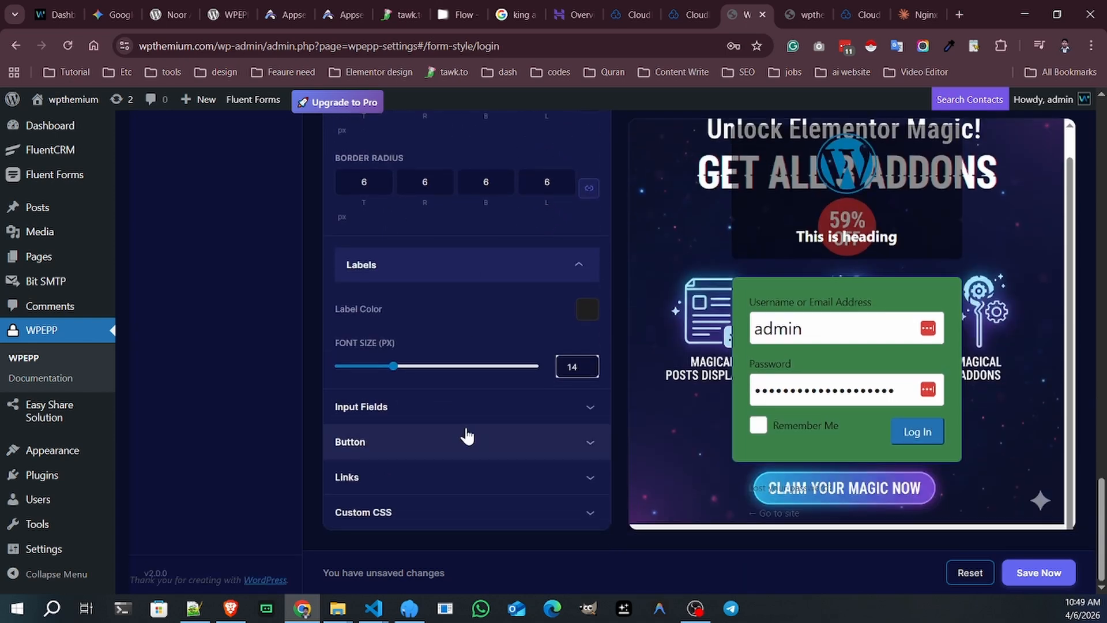
scroll(468, 434, "up", 7)
scroll(466, 428, "down", 7)
left_click(1054, 575)
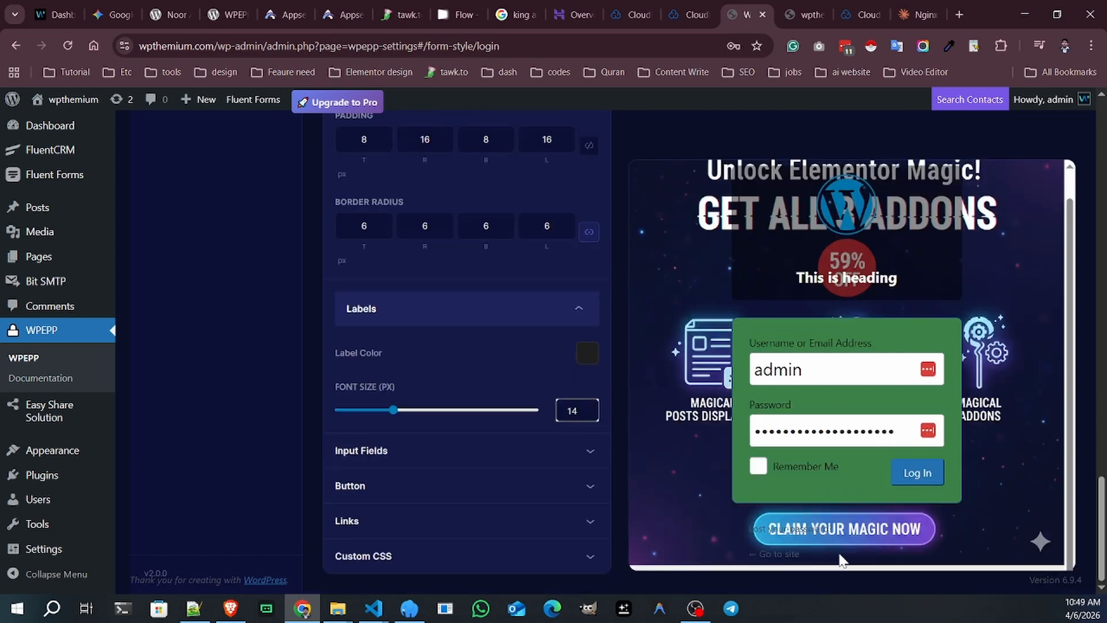
Switch to the Brave browser to view the site's styled login page, and return to the plugin settings in Chrome.
left_click(230, 609)
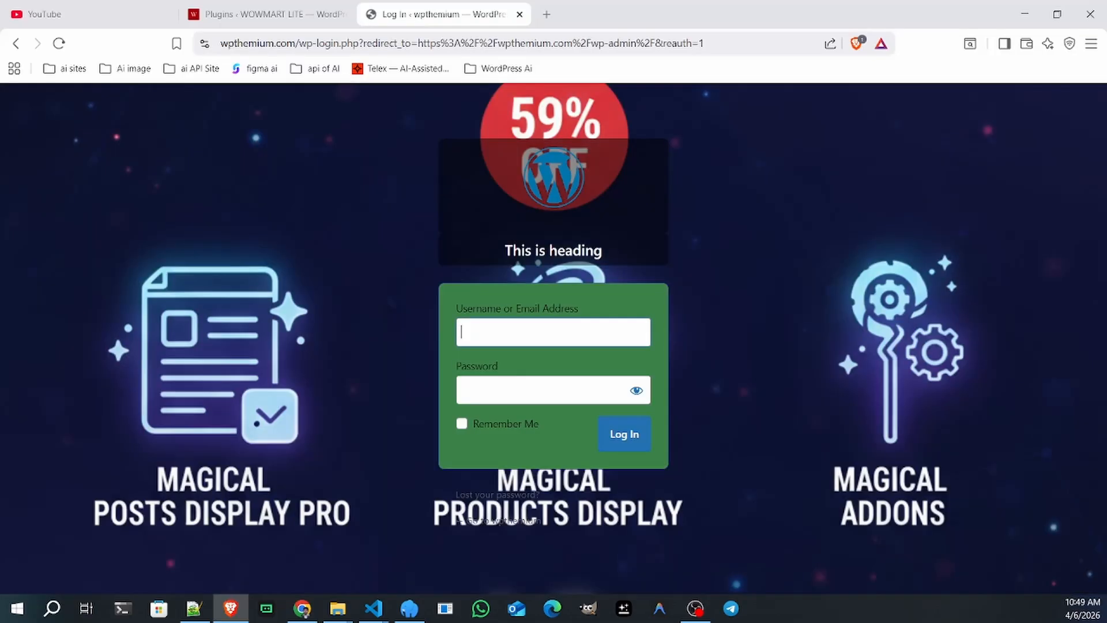
left_click(390, 299)
left_click(302, 608)
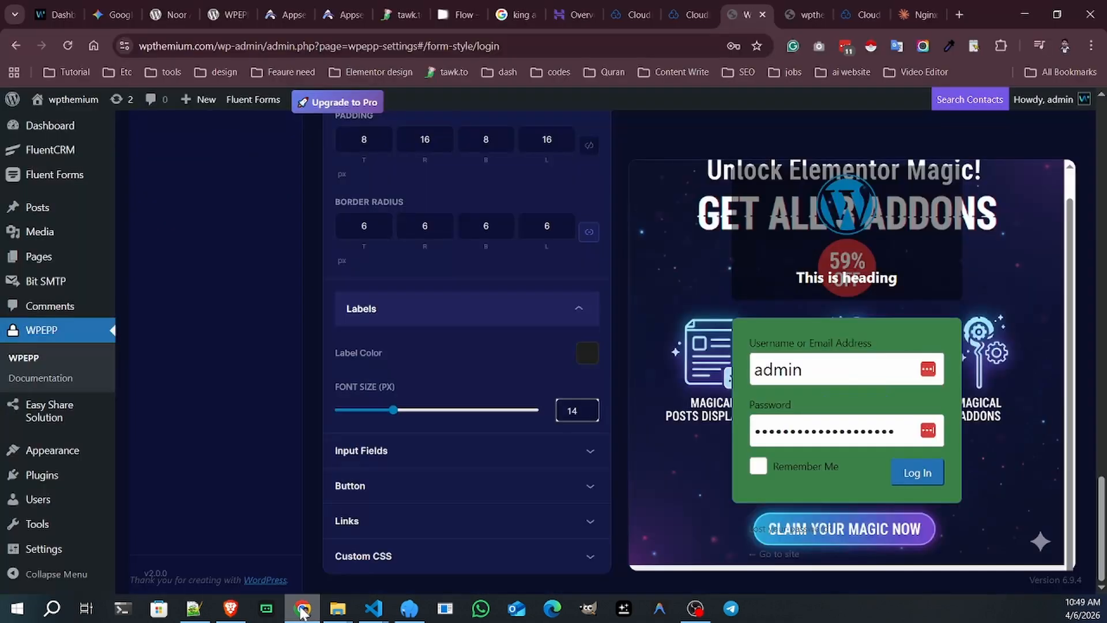
Expand and review the login form's Input Fields and Links styling options.
left_click(390, 452)
scroll(392, 461, "down", 5)
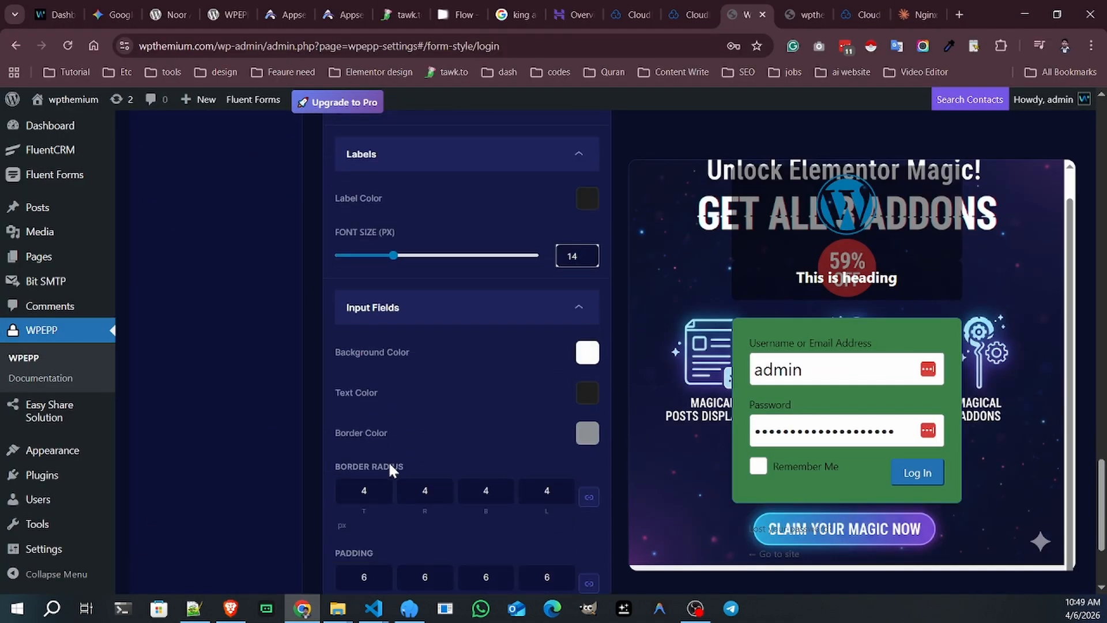
left_click(408, 522)
scroll(418, 496, "down", 3)
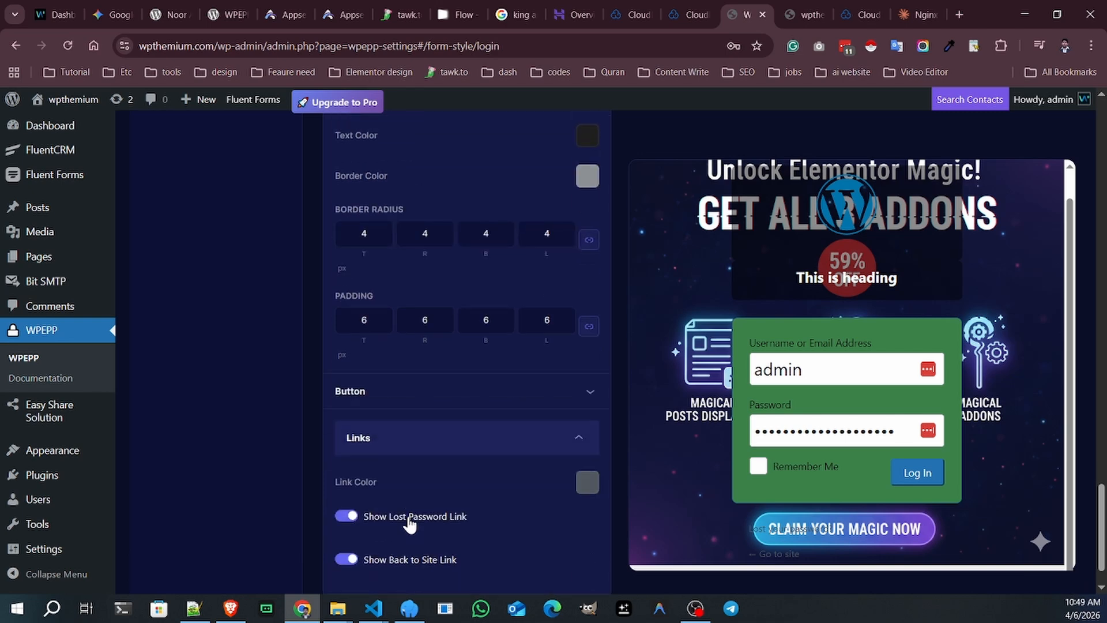
scroll(424, 494, "up", 15)
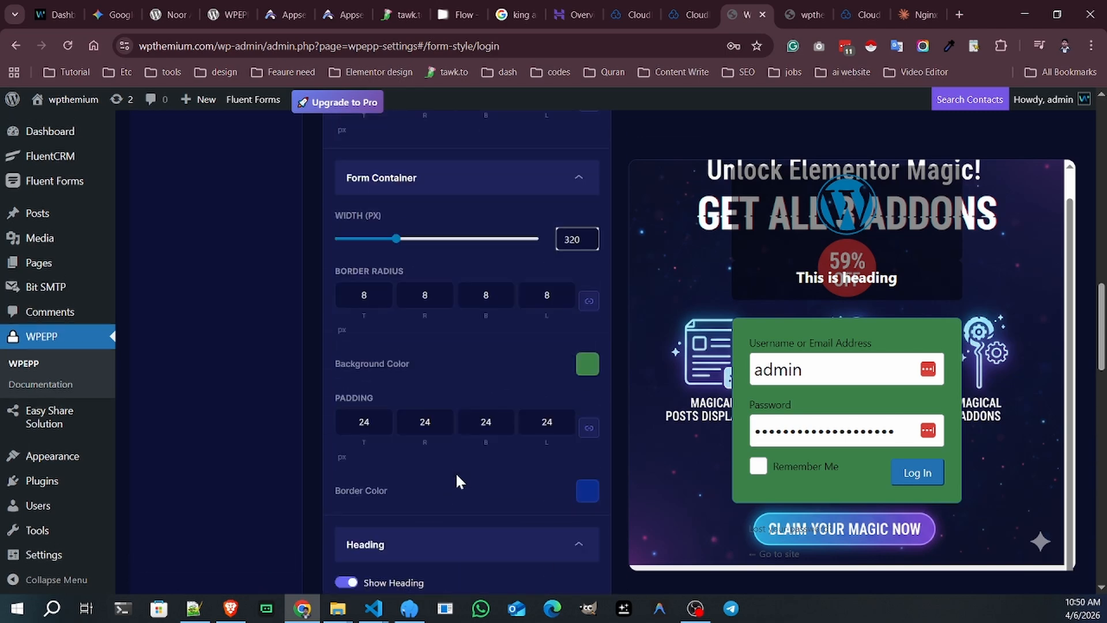
Apply the Gradient Wave template to the login form.
scroll(452, 473, "up", 2)
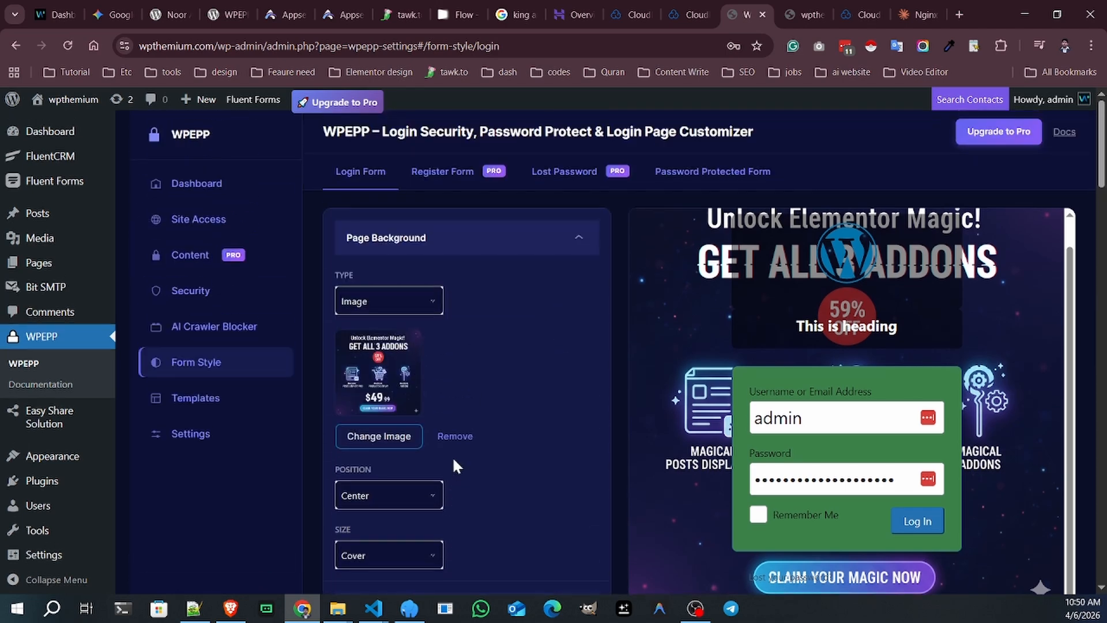
left_click(196, 399)
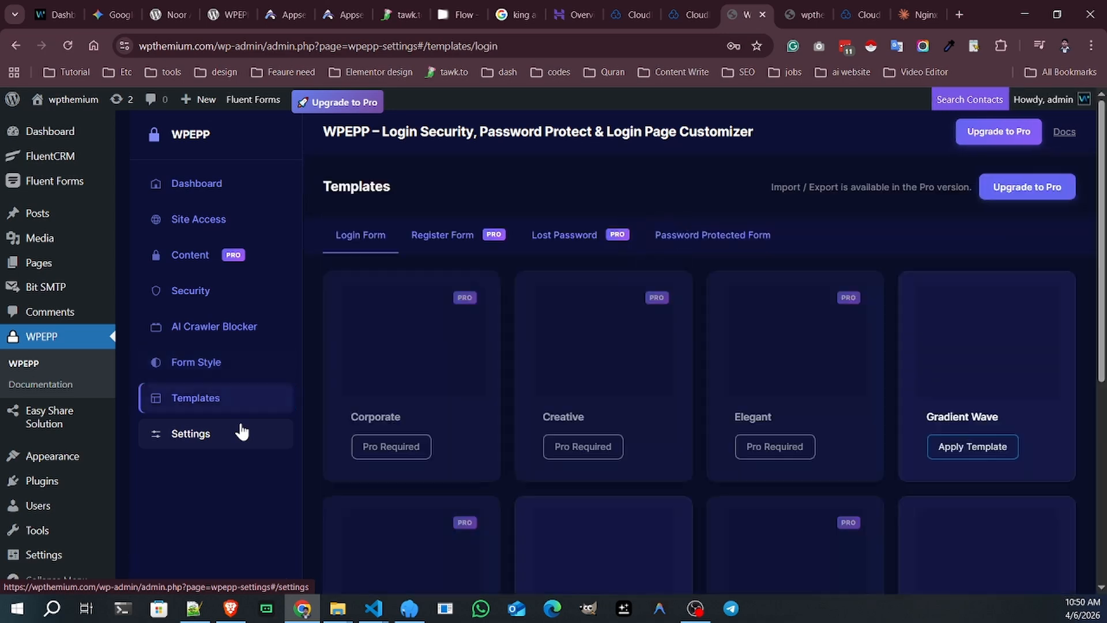
scroll(836, 363, "down", 3)
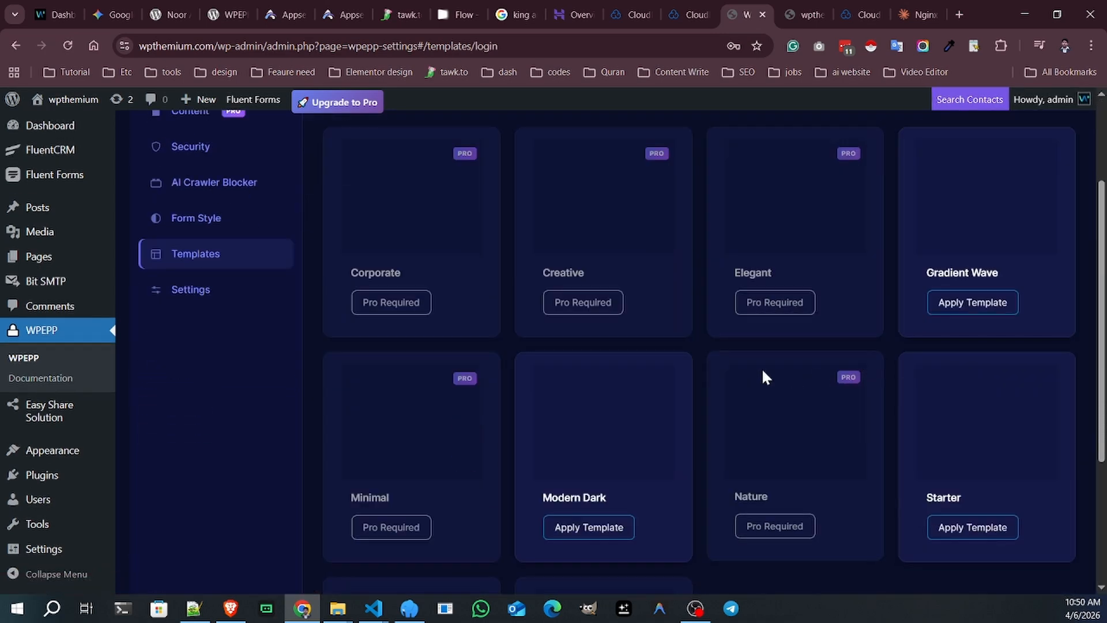
left_click(977, 306)
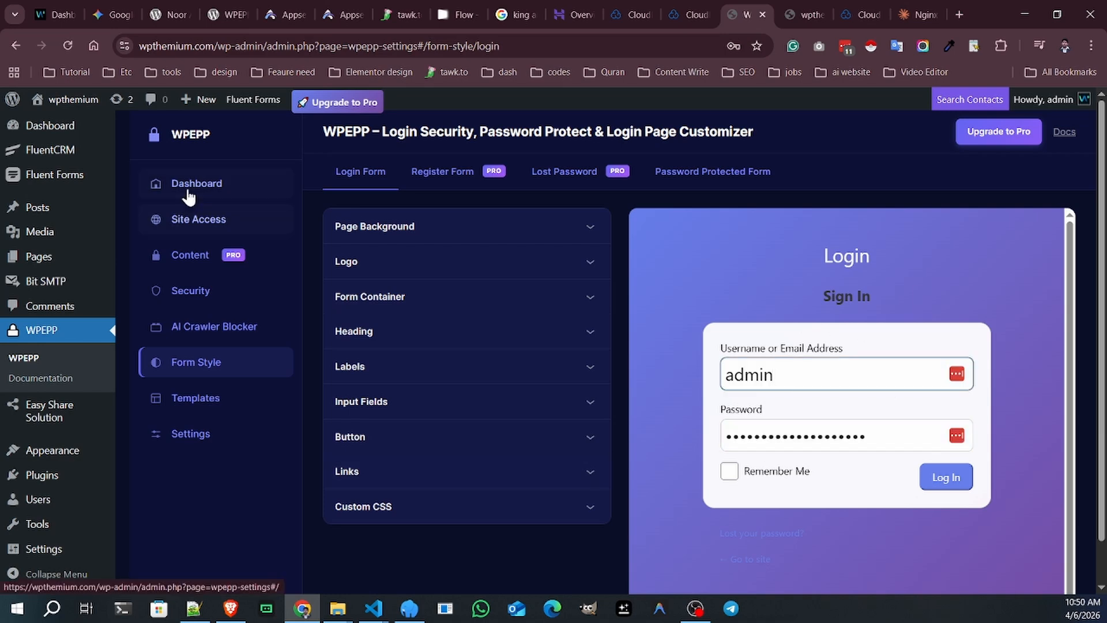
Enable Admin Only Mode in the plugin's Site Access settings and save the change.
left_click(197, 446)
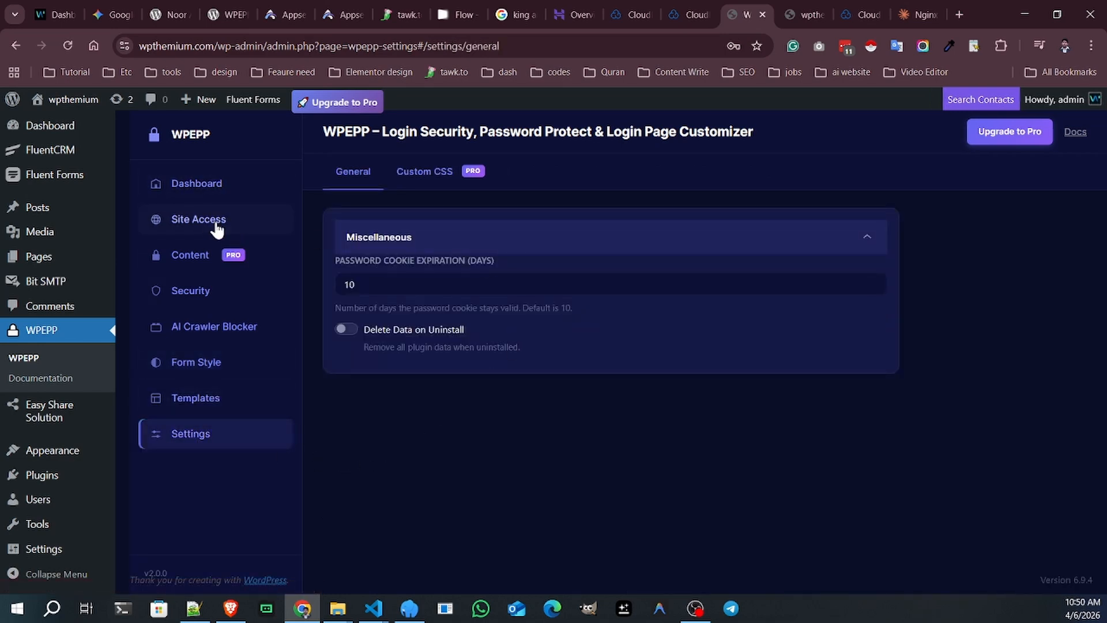
left_click(160, 229)
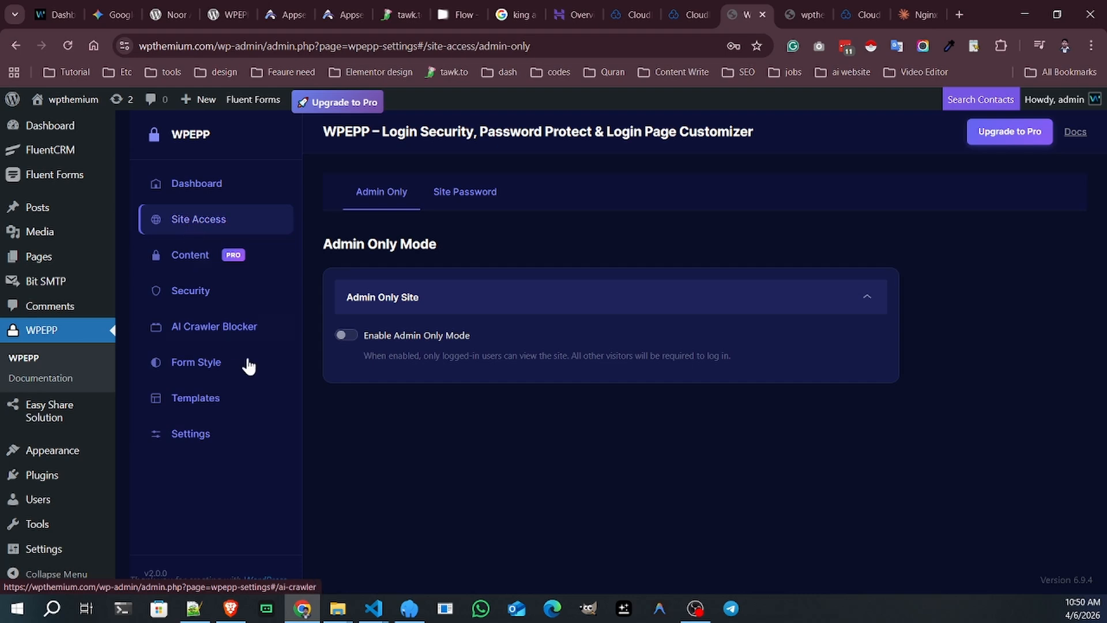
left_click(444, 197)
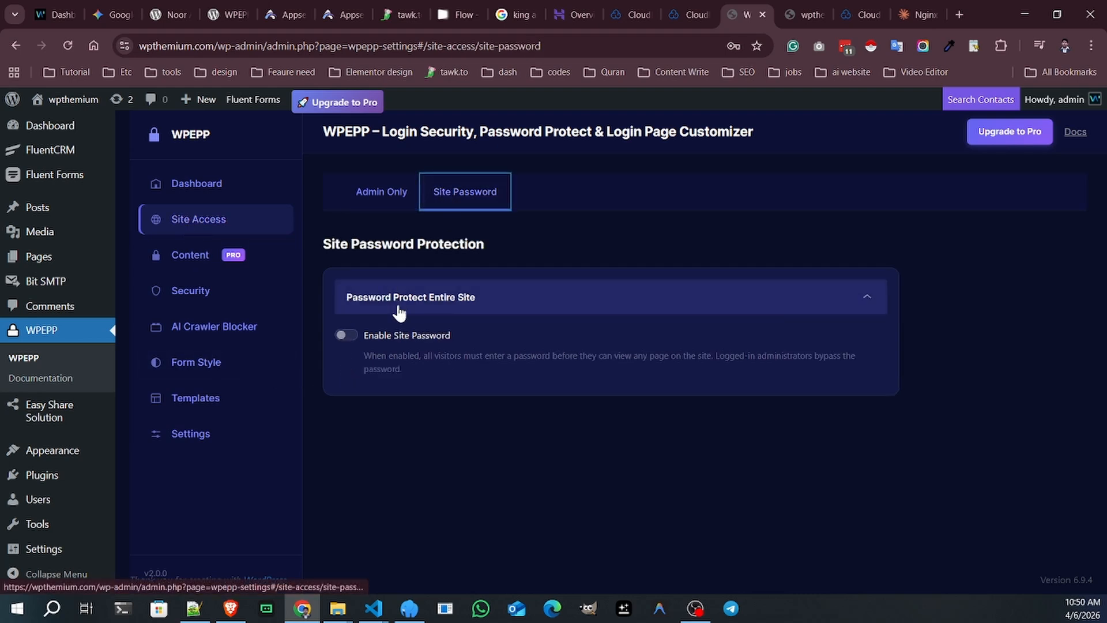
left_click(381, 192)
left_click(346, 335)
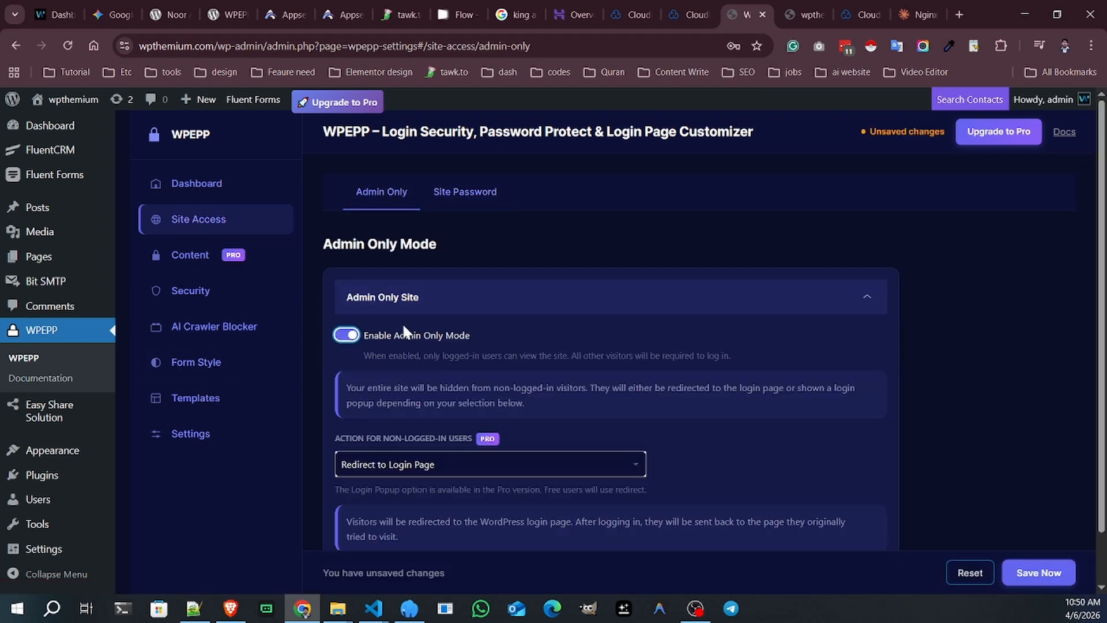
left_click(1032, 573)
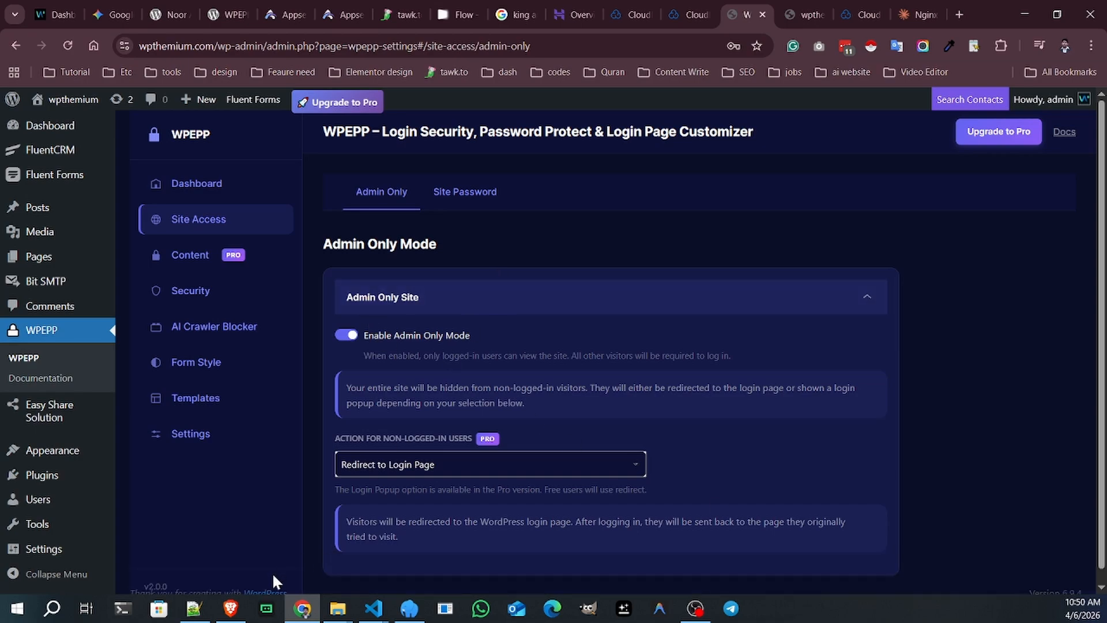
left_click(231, 608)
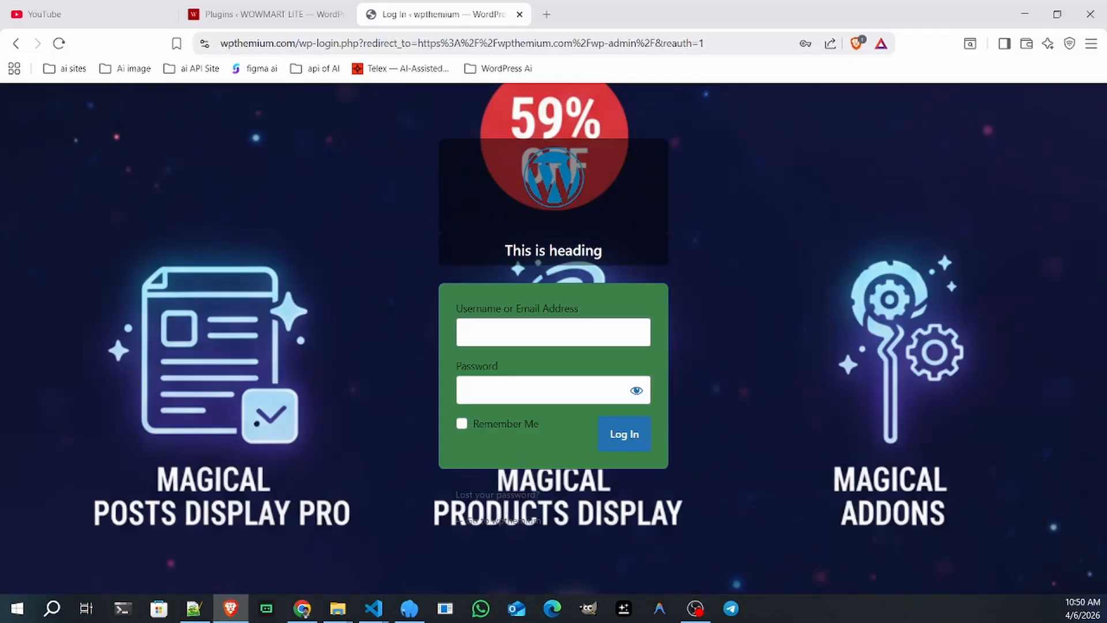
left_click_drag(299, 43, 992, 56)
key("BackSpace")
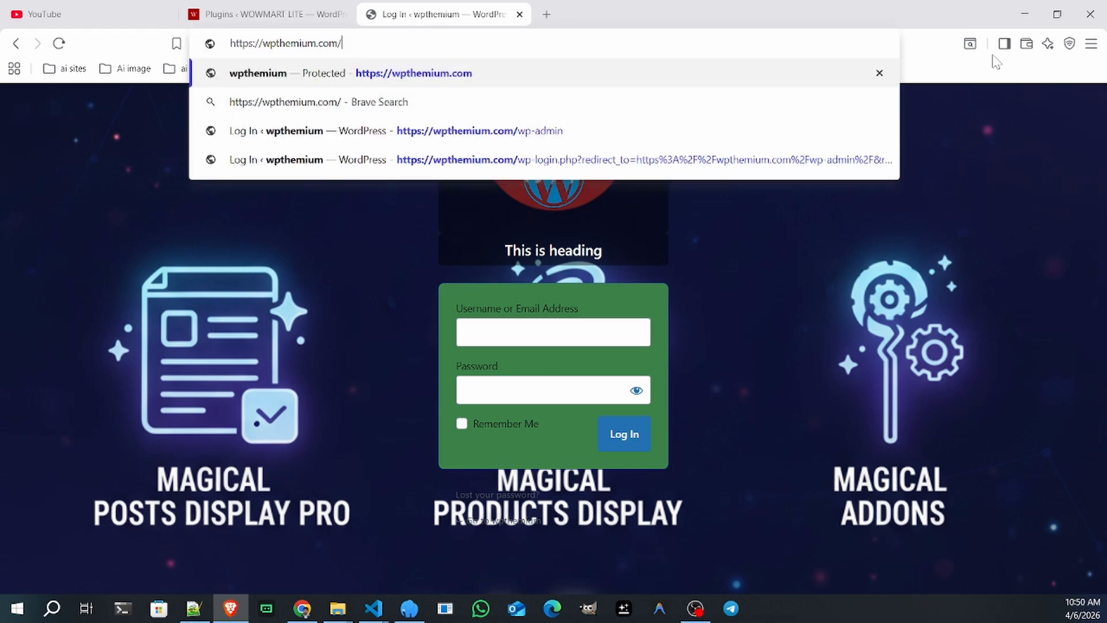
key("Return")
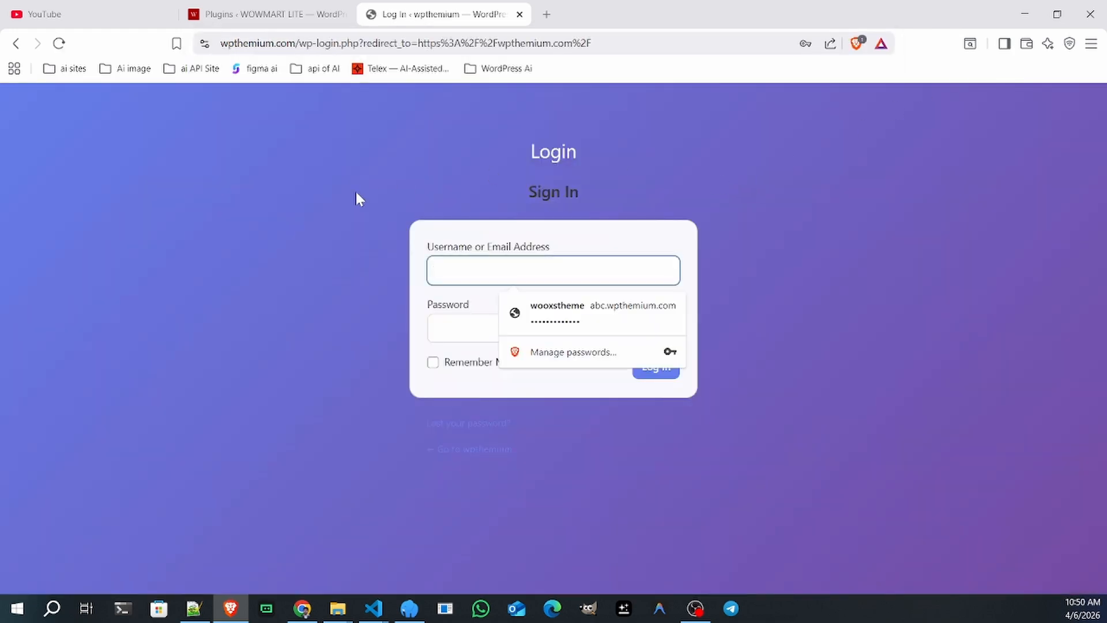
left_click(346, 192)
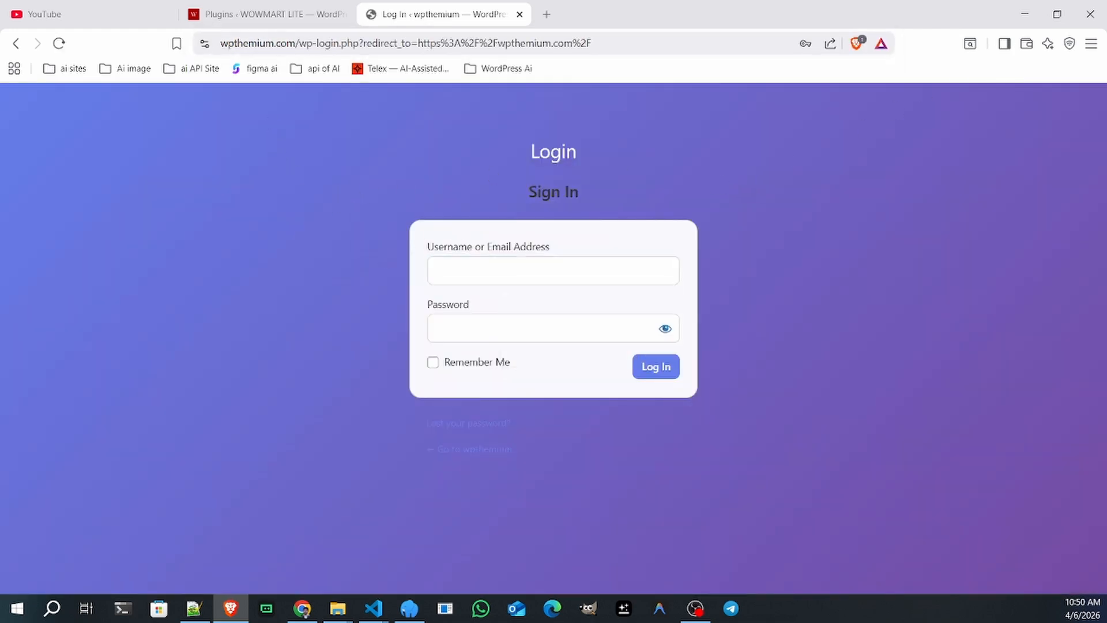
left_click_drag(299, 43, 603, 47)
left_click(325, 294)
left_click(302, 608)
Disable Admin Only Mode and enable the site password for the entire site, saving each change.
left_click(346, 335)
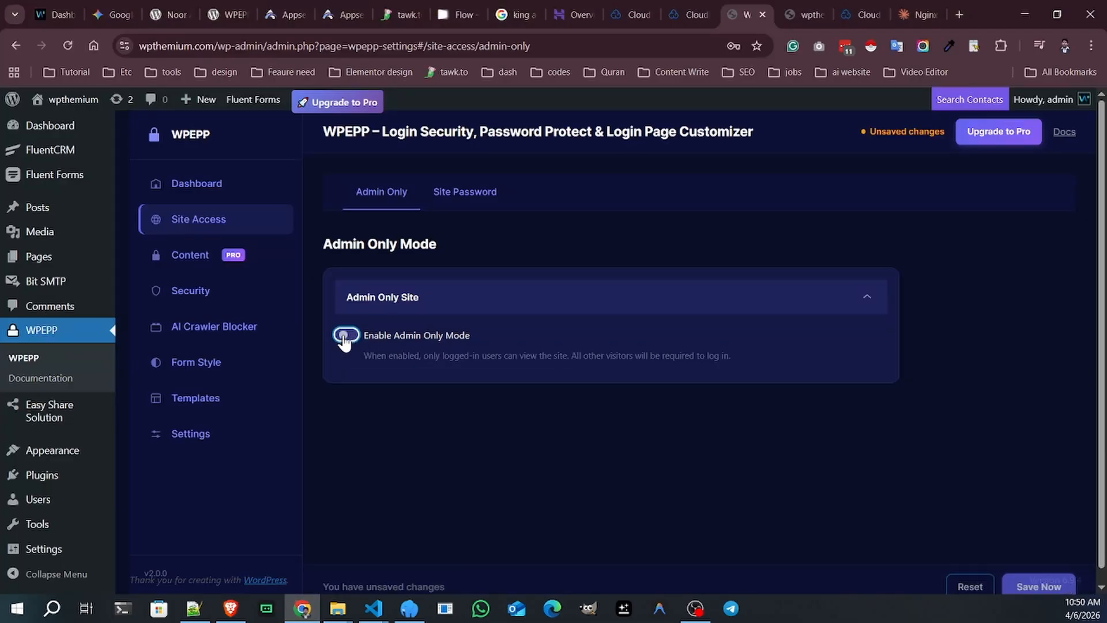
left_click(1045, 573)
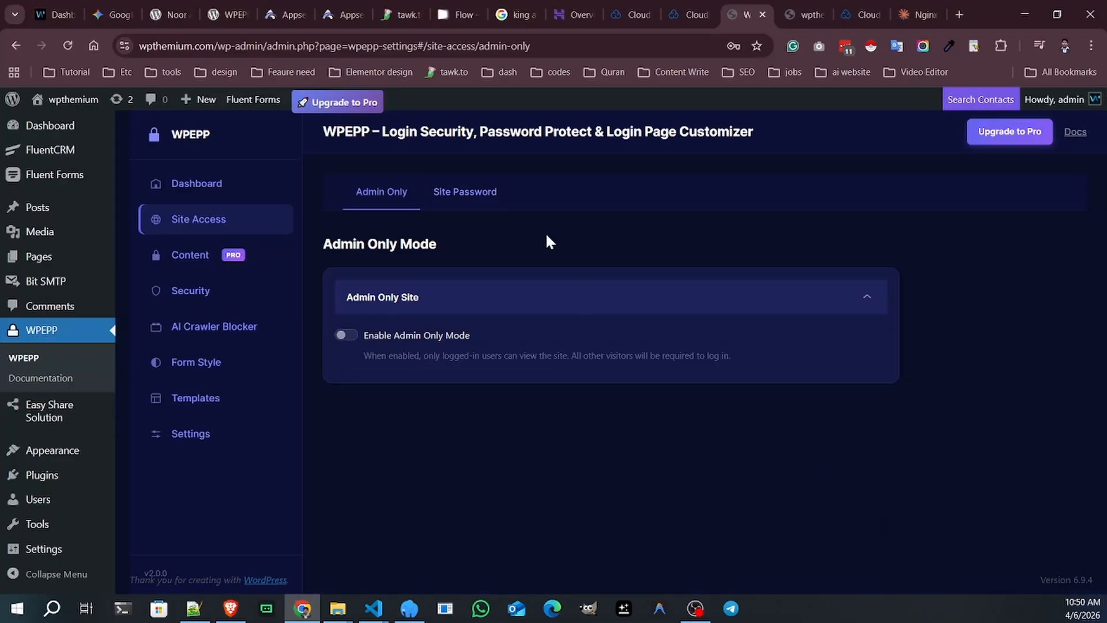
left_click(470, 195)
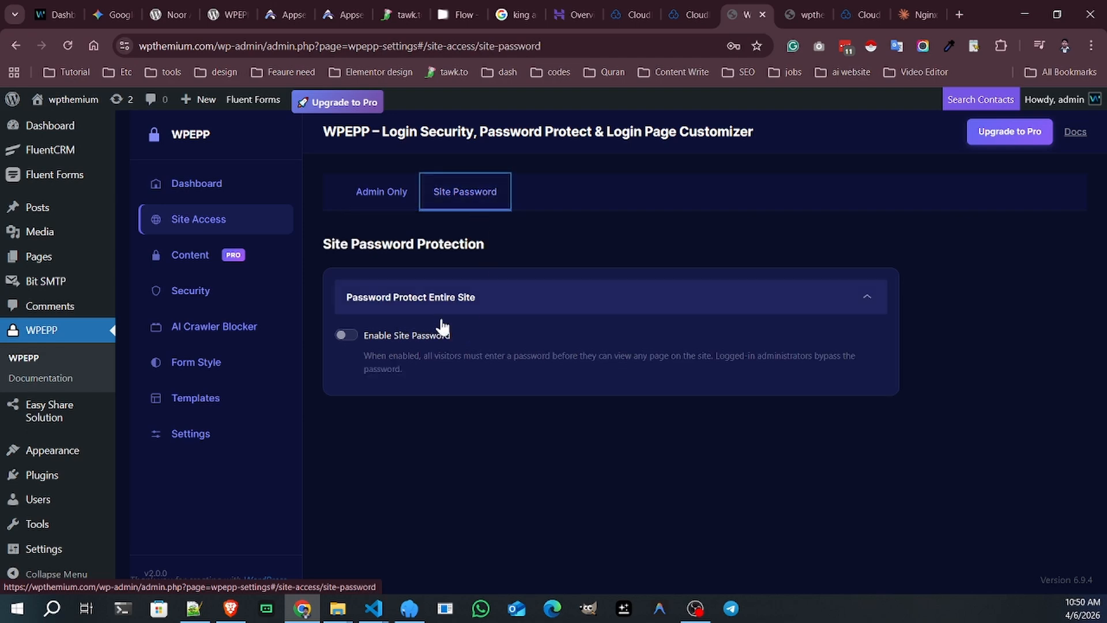
left_click(345, 339)
left_click(1038, 573)
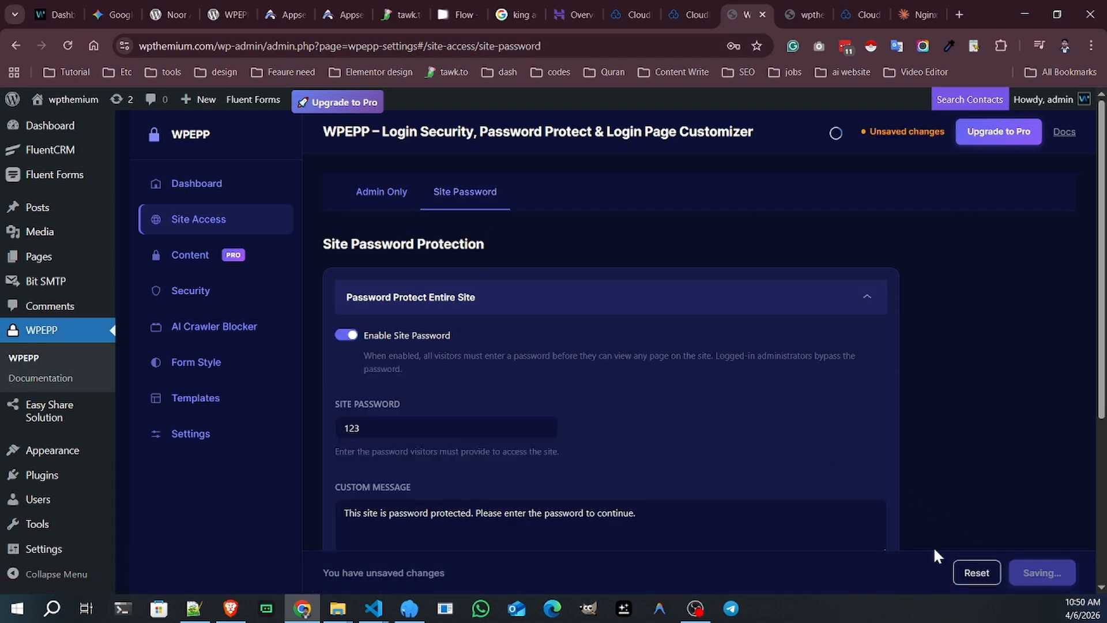
Switch to Brave, load the wpthemium.com home page to check its password protection, and return to Chrome.
left_click(231, 609)
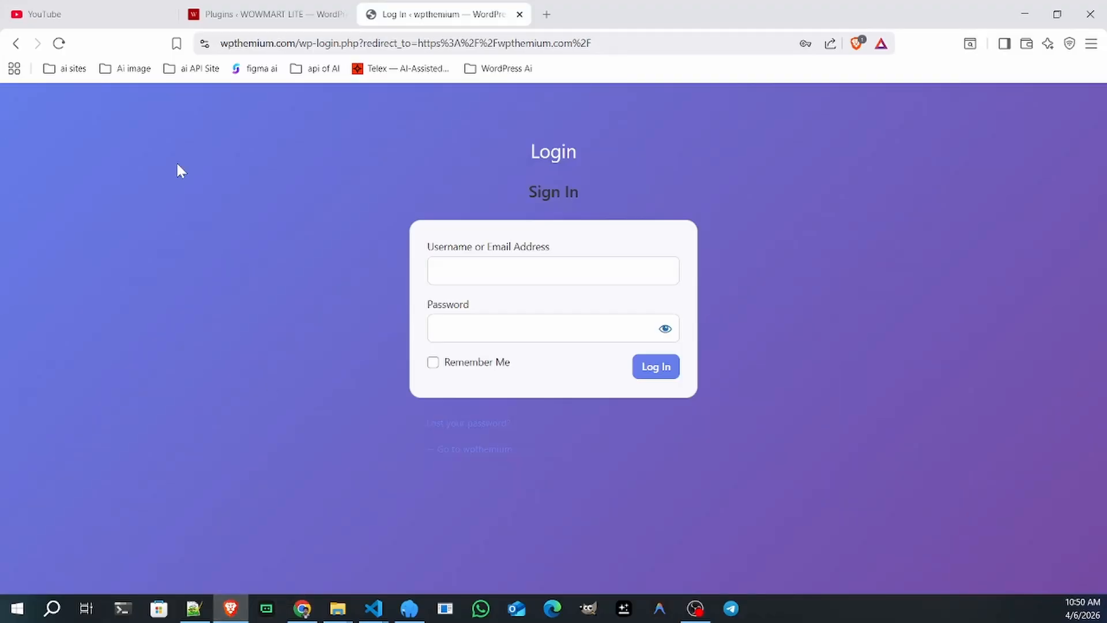
left_click(58, 46)
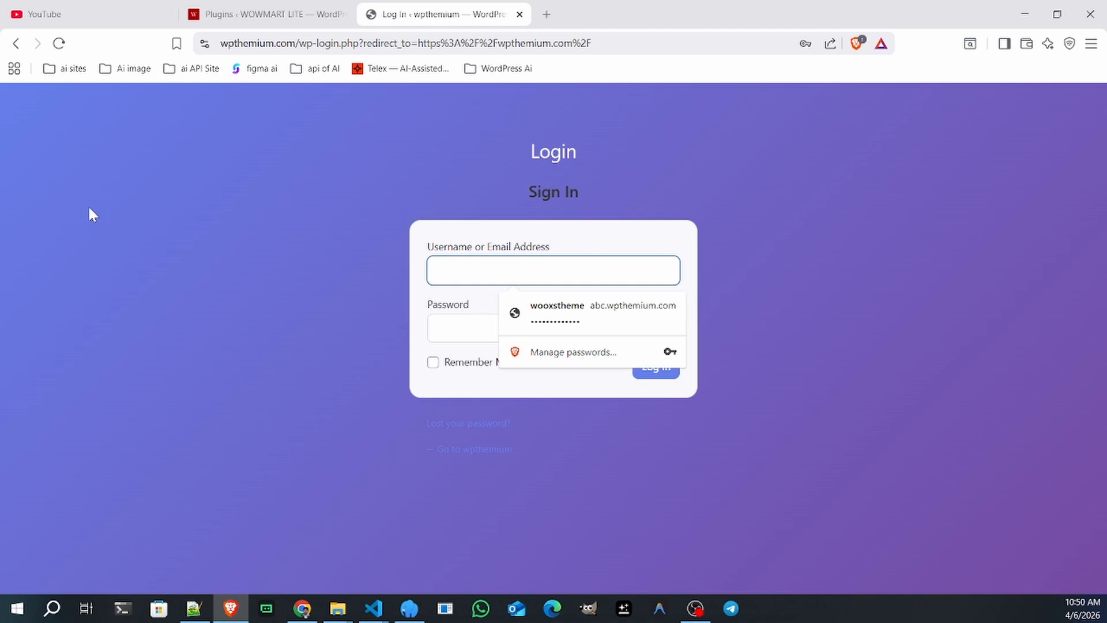
left_click_drag(298, 43, 818, 43)
key("BackSpace")
key("Return")
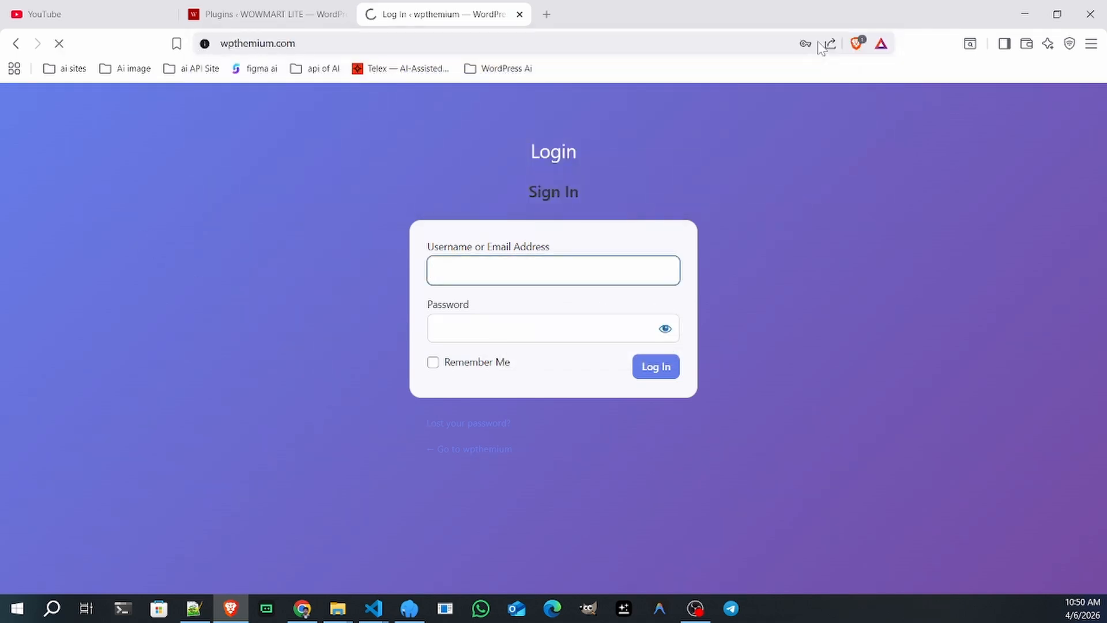
left_click(295, 494)
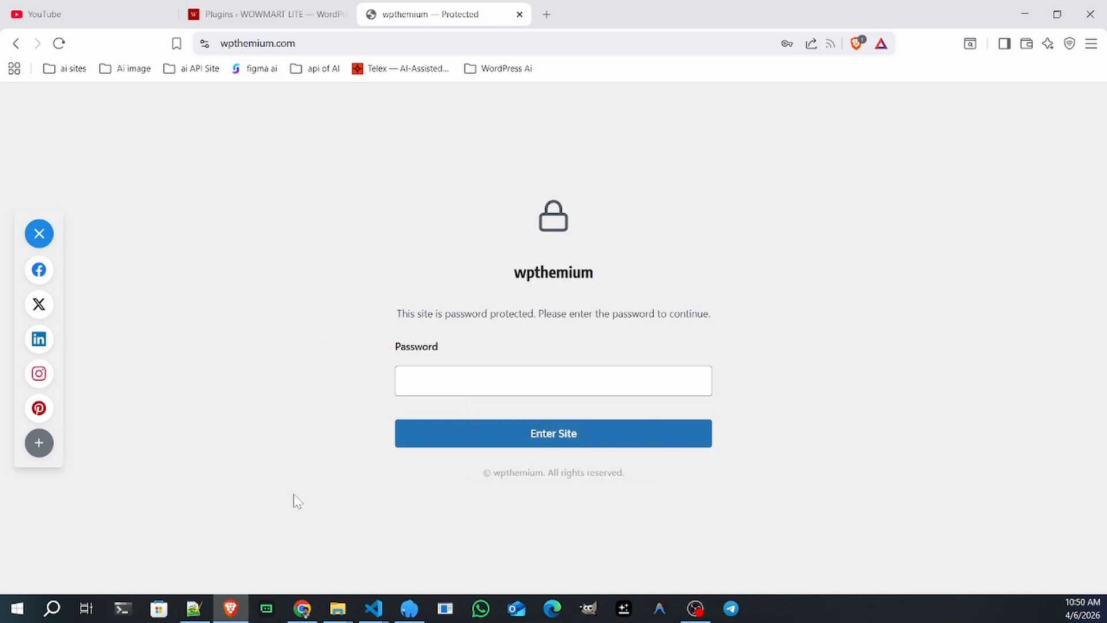
left_click(303, 609)
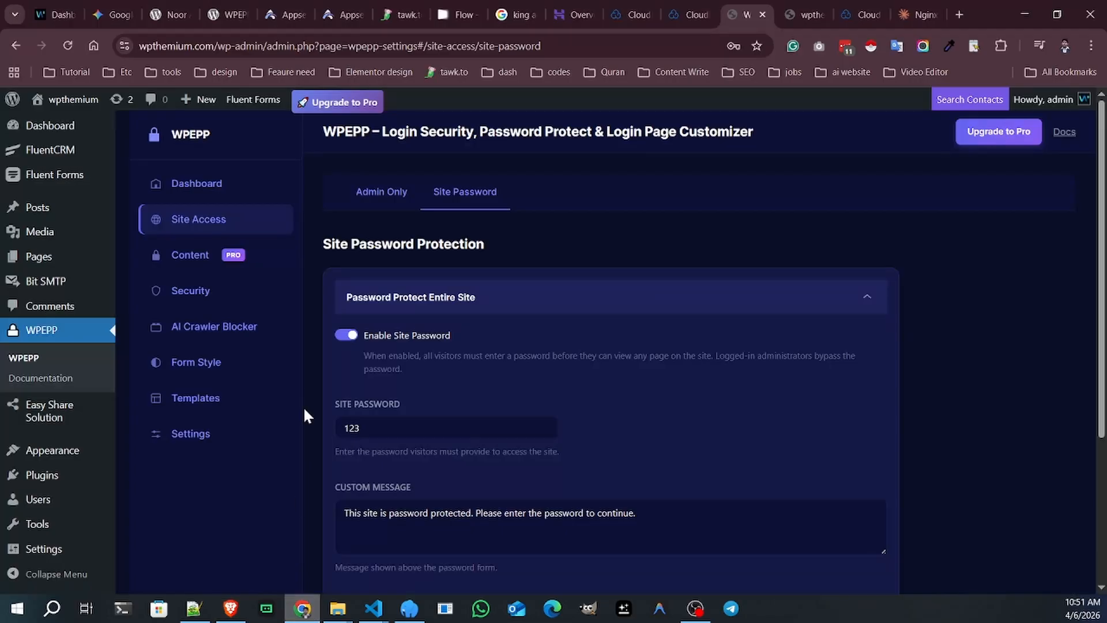
Replace the site password form's custom message with "You can change the text" and save the settings.
scroll(496, 385, "down", 4)
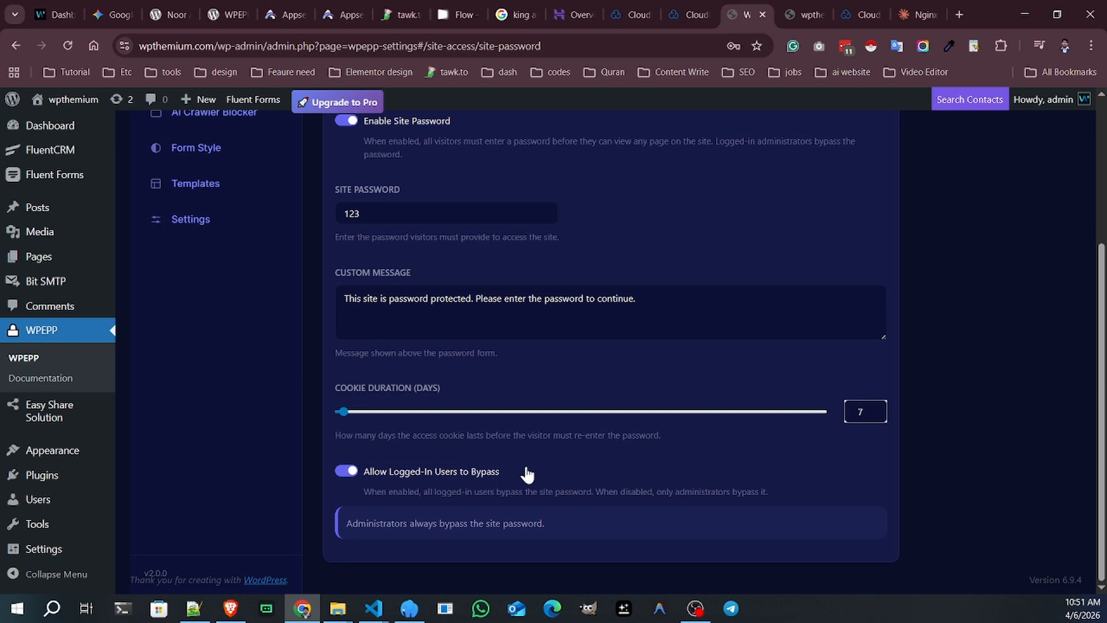
scroll(526, 474, "up", 1)
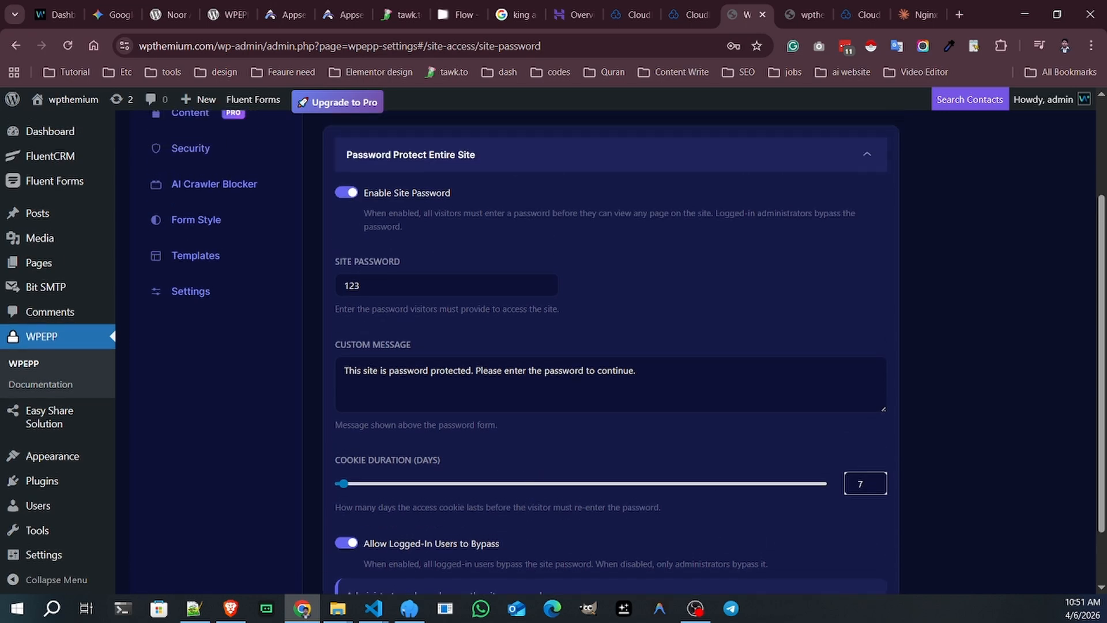
left_click(369, 285)
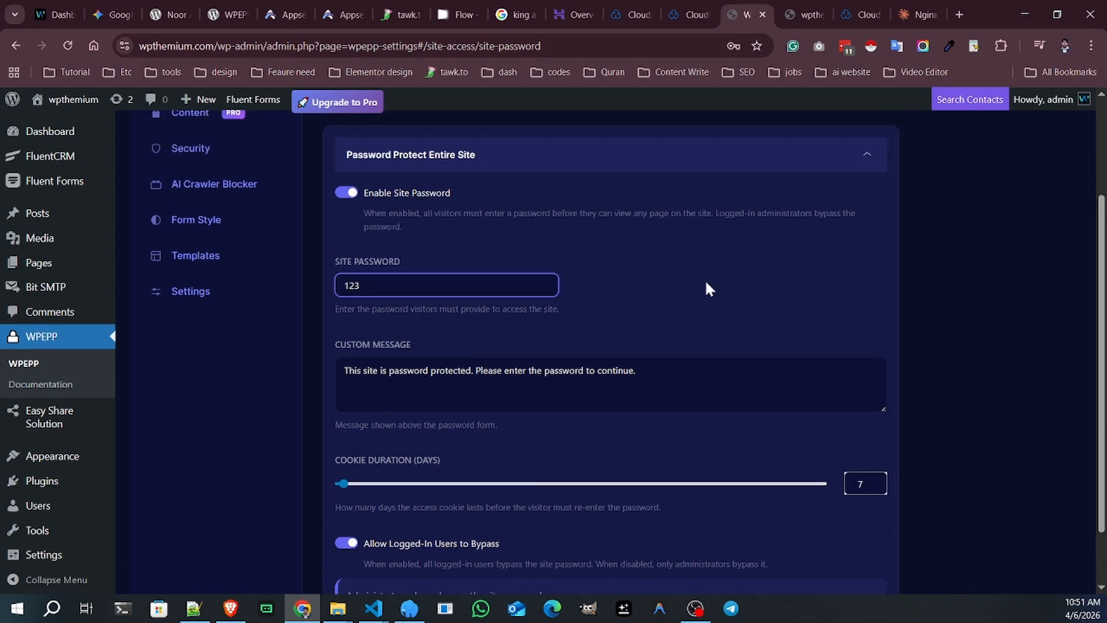
left_click(636, 371)
left_click_drag(635, 371, 364, 371)
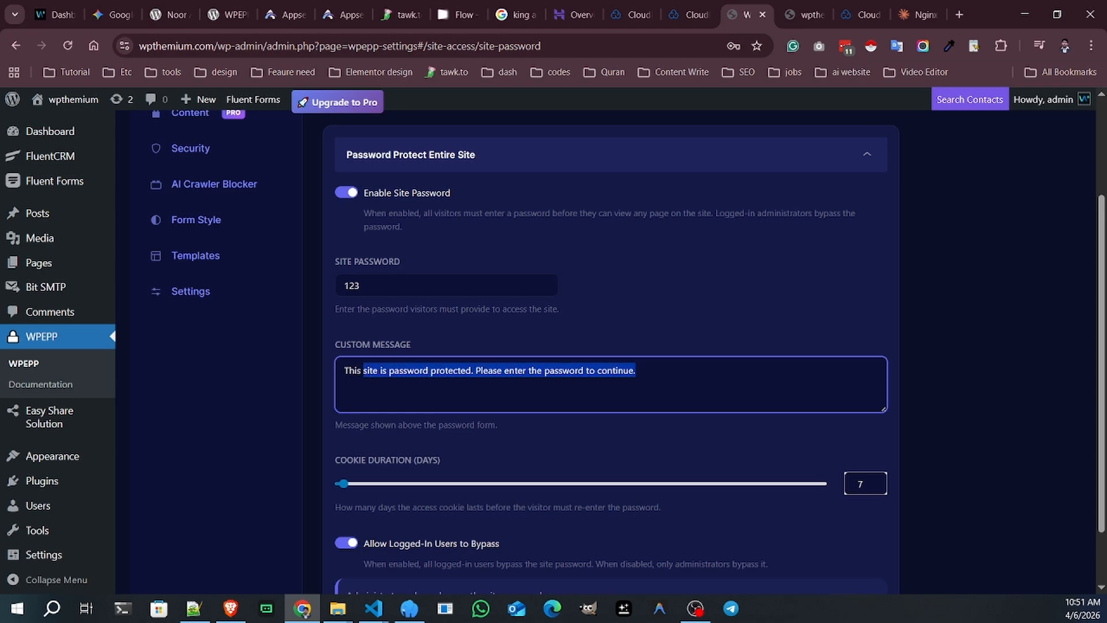
type("Yo")
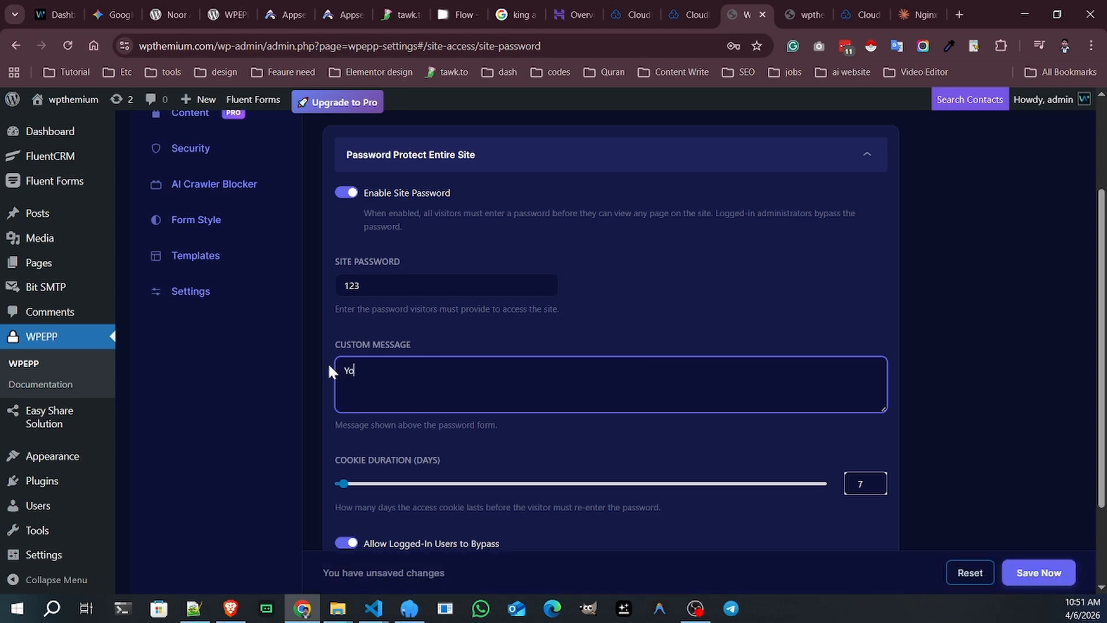
type("u can change the text")
scroll(329, 369, "down", 2)
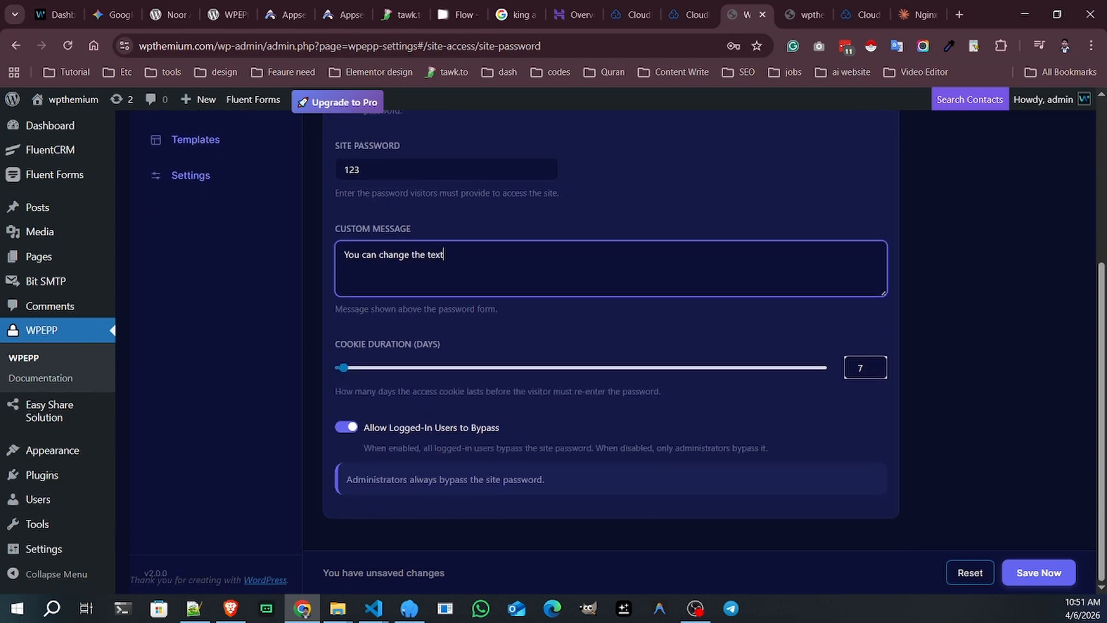
left_click(1037, 581)
Reload the protected page in Brave, examine its custom message and footer text, and return to Chrome.
left_click(231, 609)
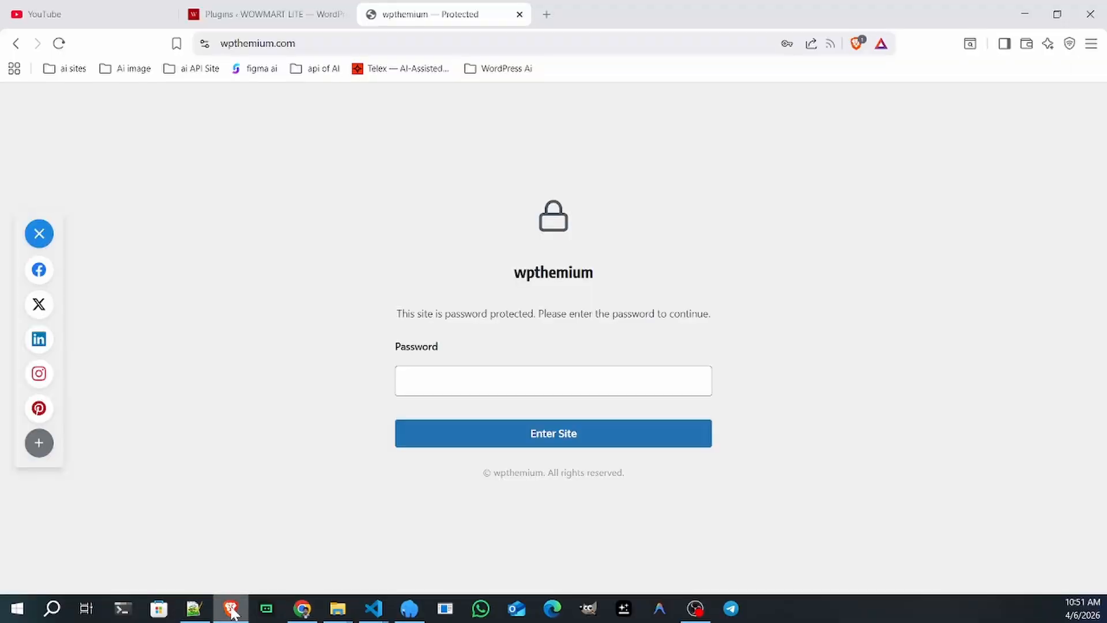
left_click(59, 43)
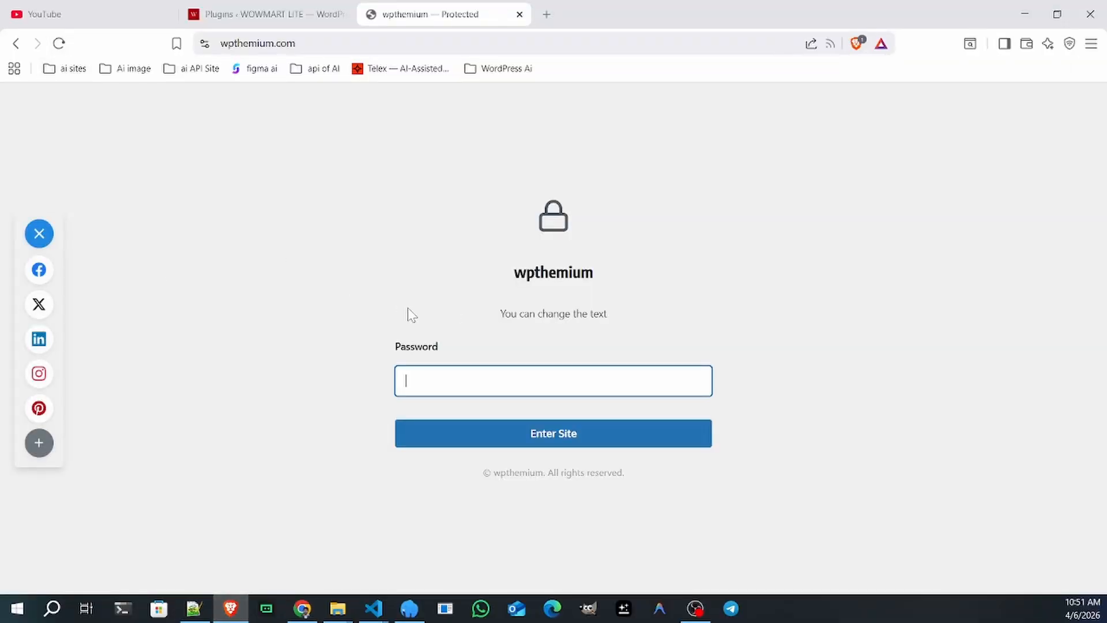
left_click_drag(411, 314, 674, 318)
left_click(409, 351)
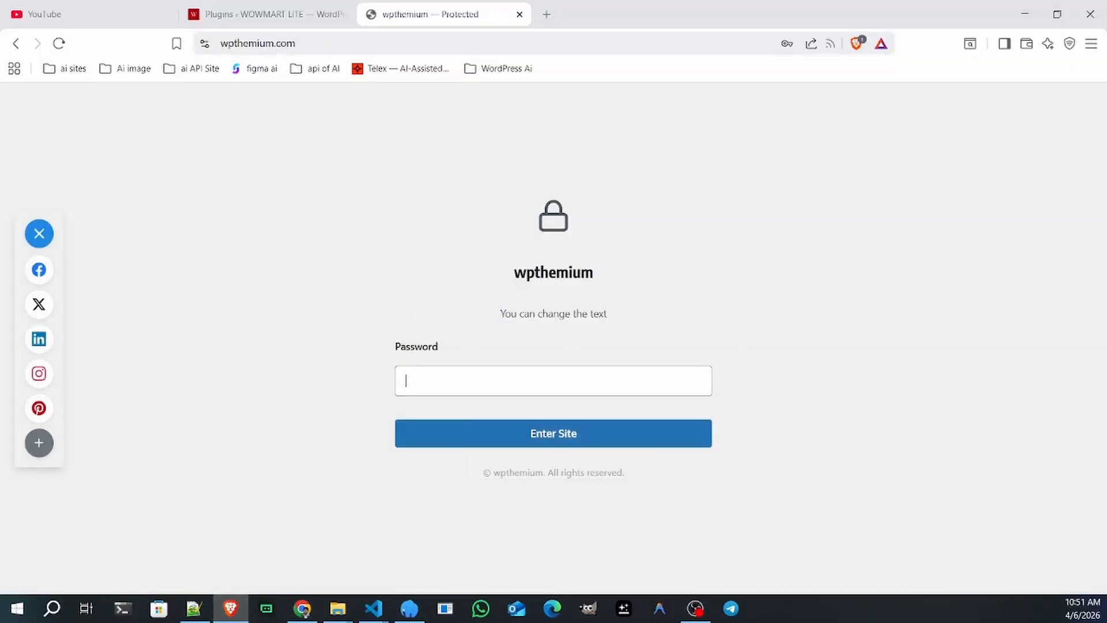
left_click_drag(467, 487, 672, 496)
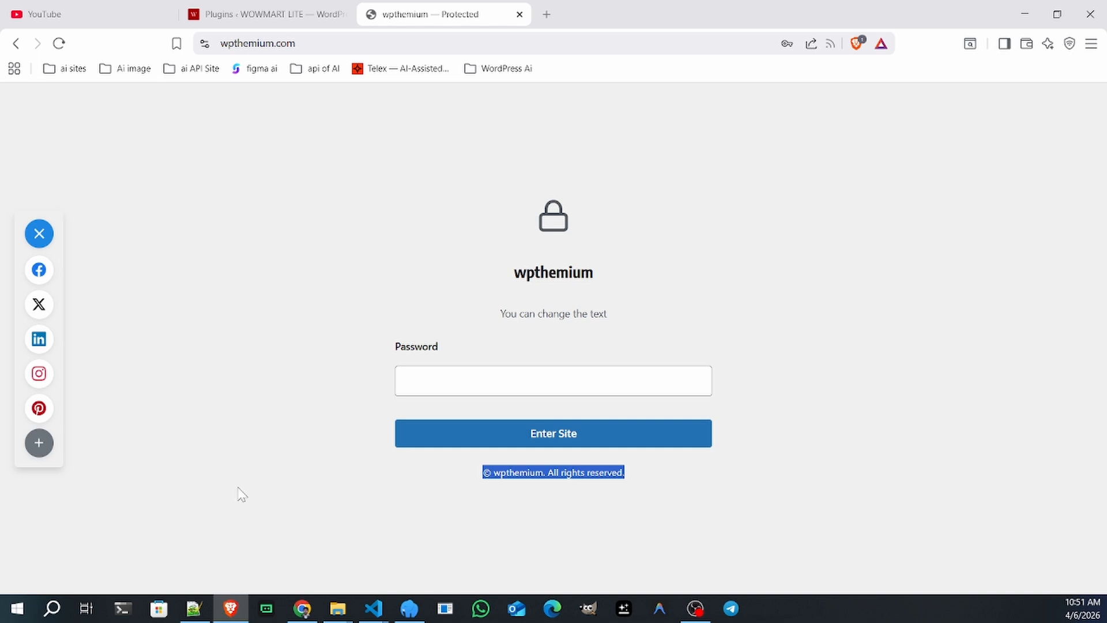
left_click(269, 473)
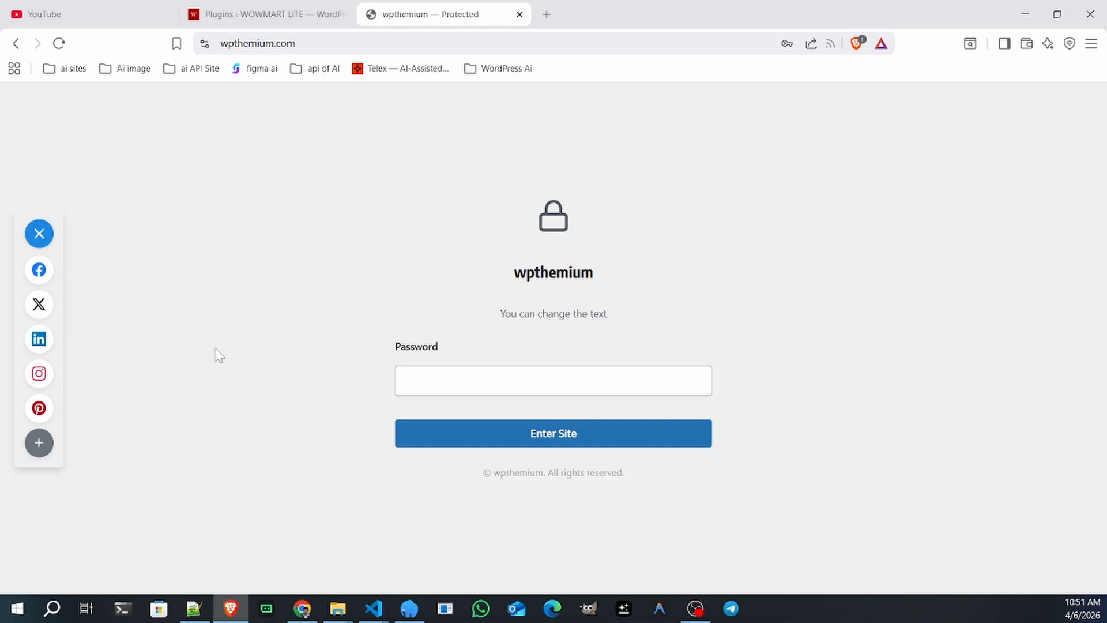
left_click(302, 609)
Review the Form Style options for the Register, Lost Password and Password Protected forms.
scroll(254, 401, "up", 4)
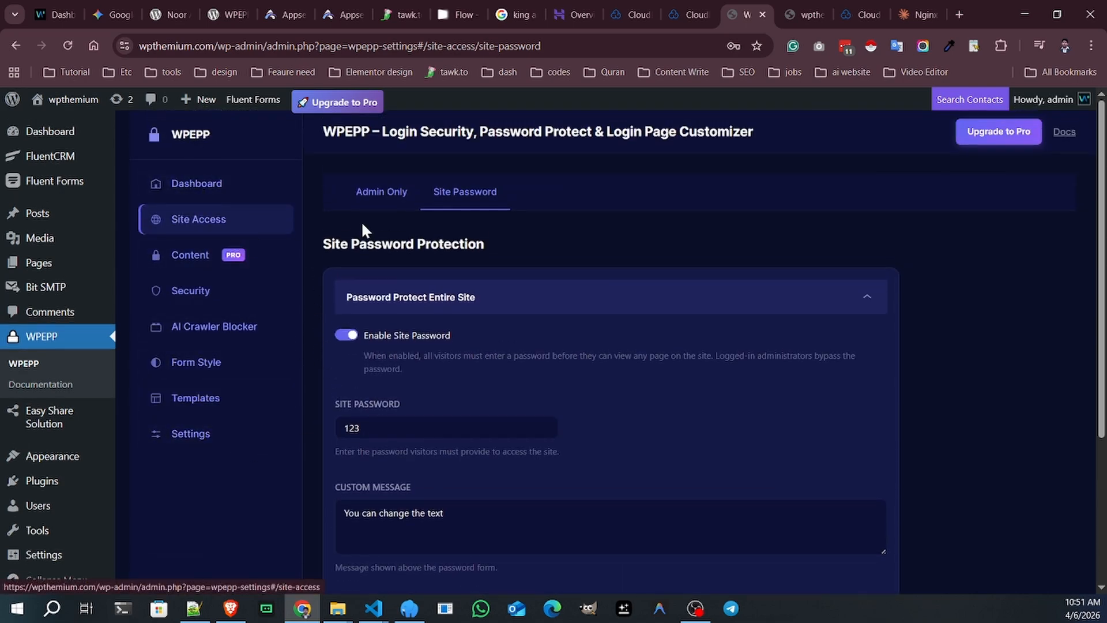
left_click(197, 362)
left_click(459, 173)
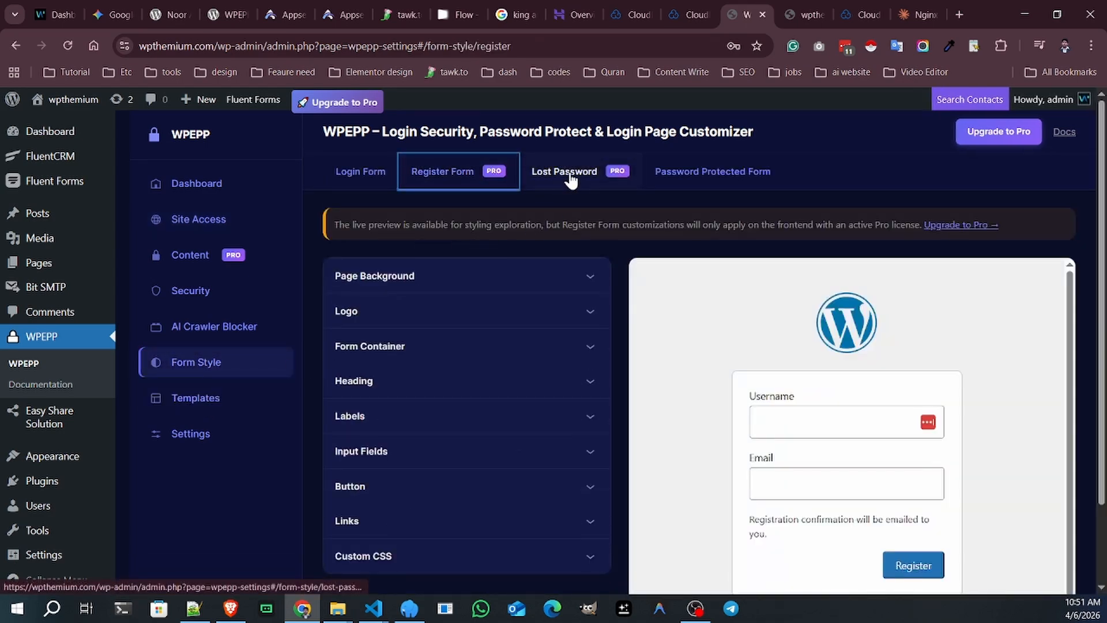
left_click(571, 176)
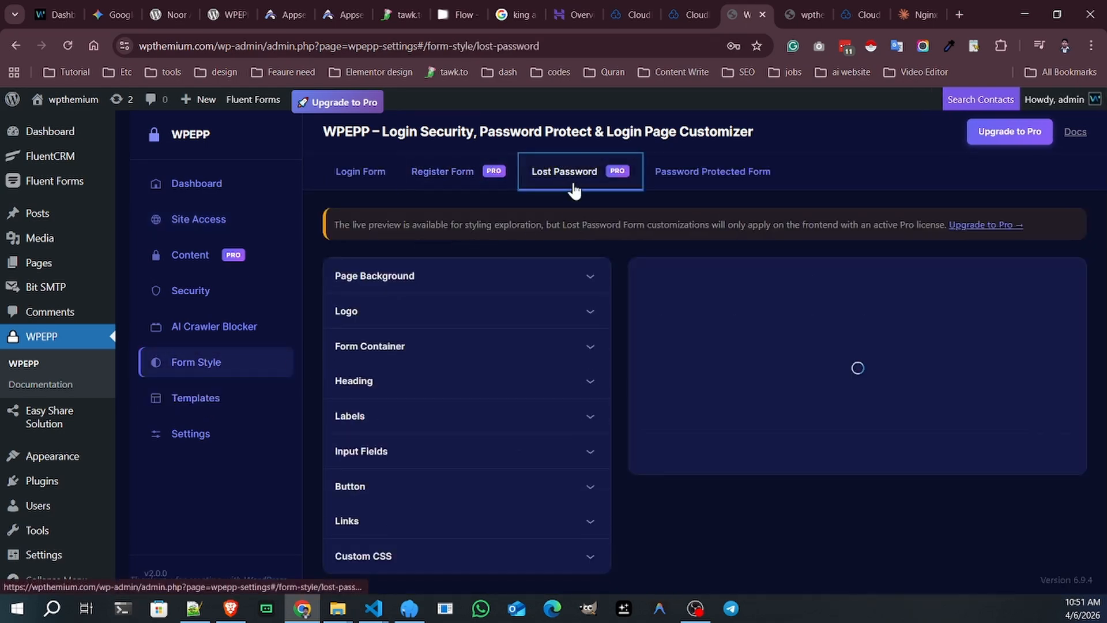
left_click(715, 173)
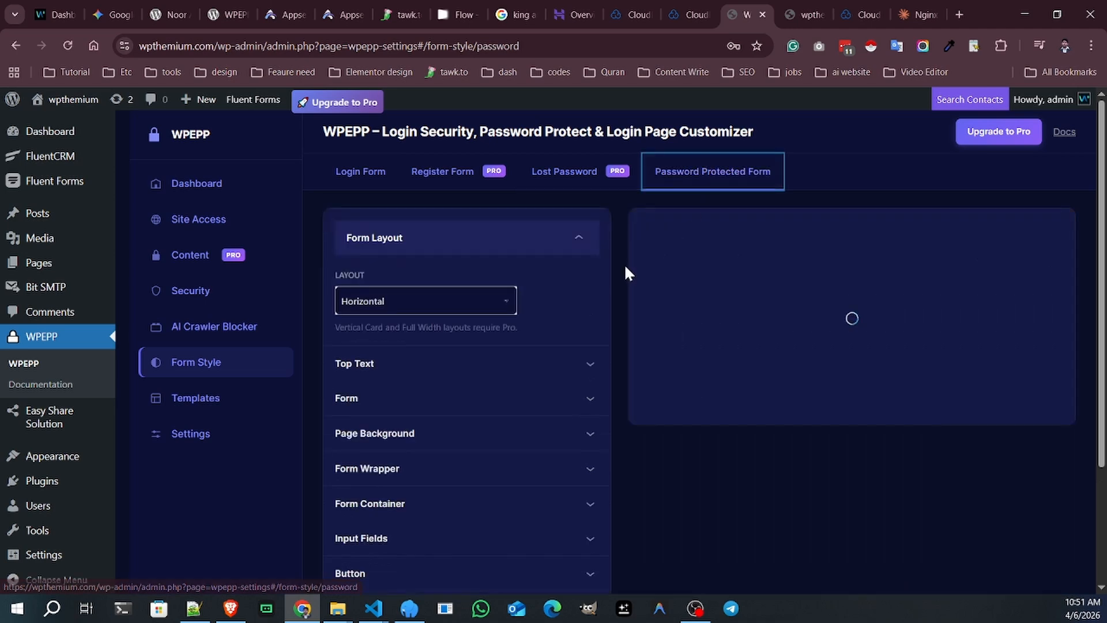
scroll(507, 383, "down", 3)
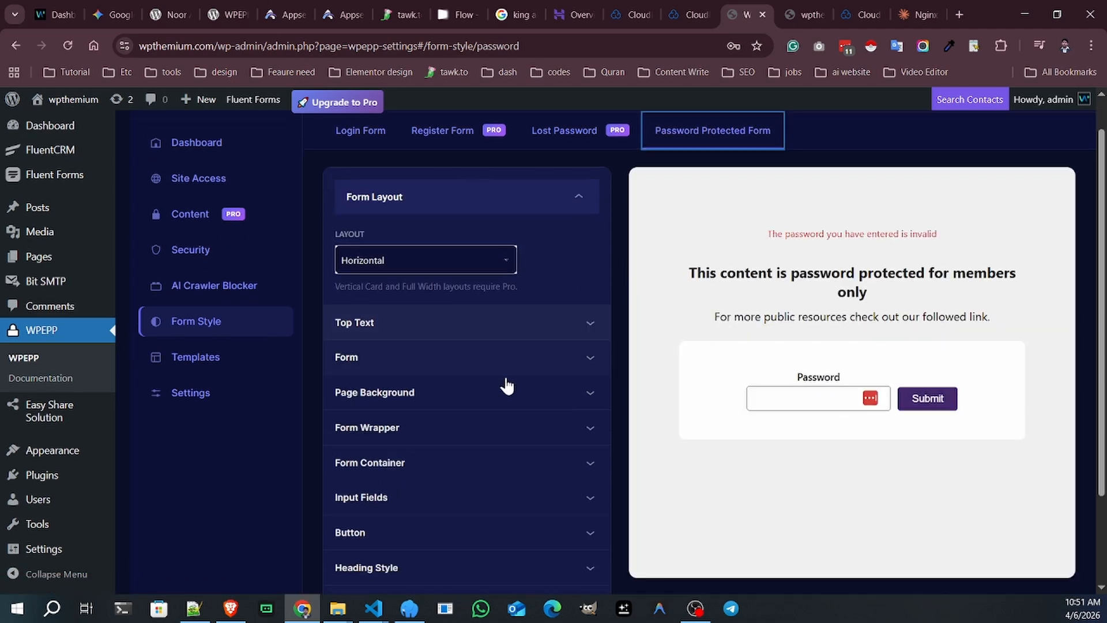
scroll(468, 534, "up", 1)
scroll(470, 508, "up", 1)
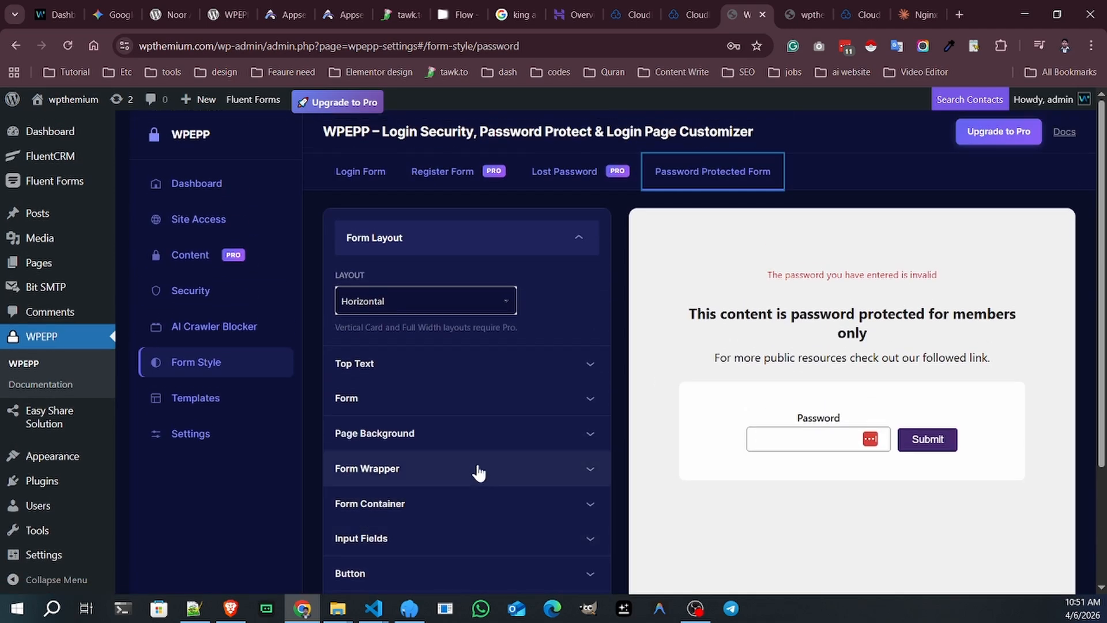